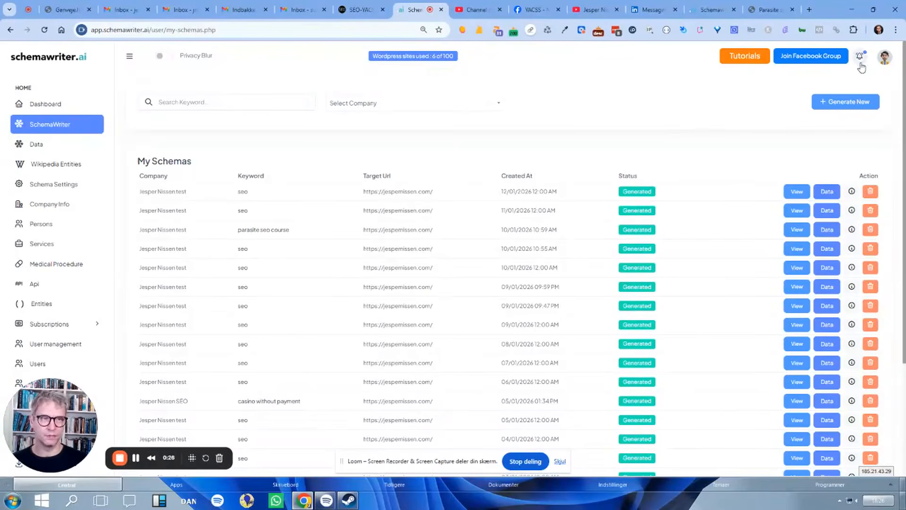
# Start a new schema report, then copy the title "Parasite seo with social media" from the open jespernissen.com article.
pyautogui.click(855, 111)
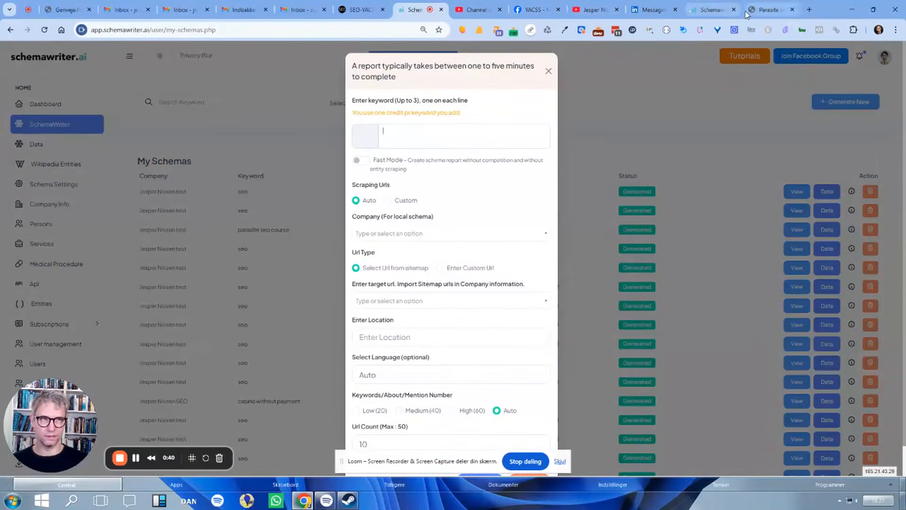
pyautogui.click(769, 10)
pyautogui.click(536, 157)
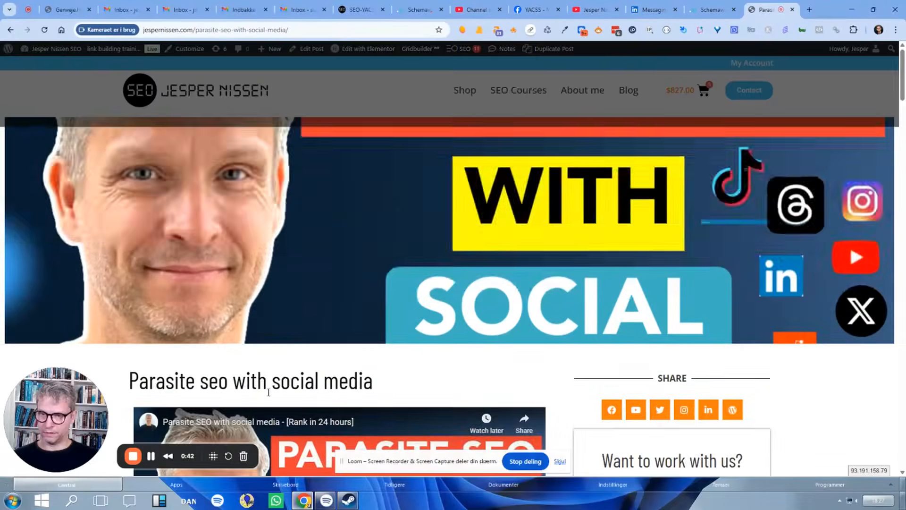
pyautogui.scroll(-4, 127, 178)
pyautogui.moveTo(128, 193); pyautogui.dragTo(374, 188)
pyautogui.rightClick(362, 197)
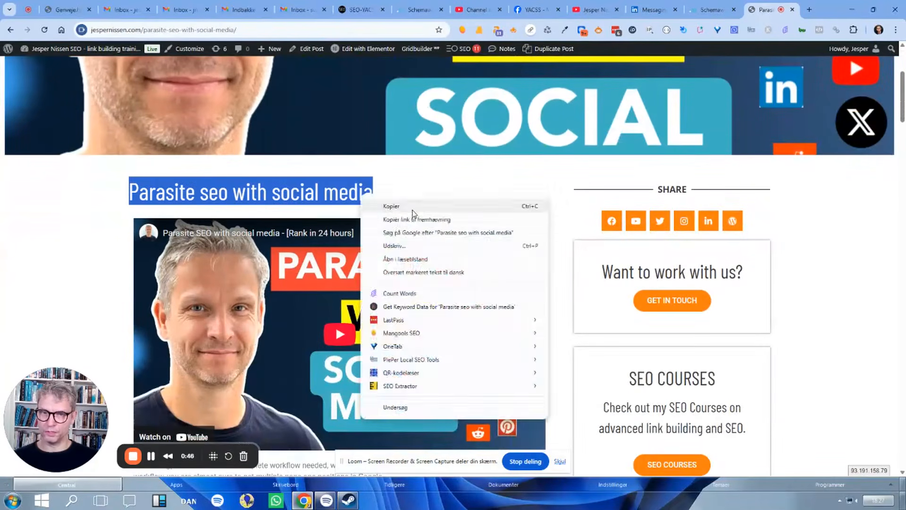
pyautogui.click(413, 206)
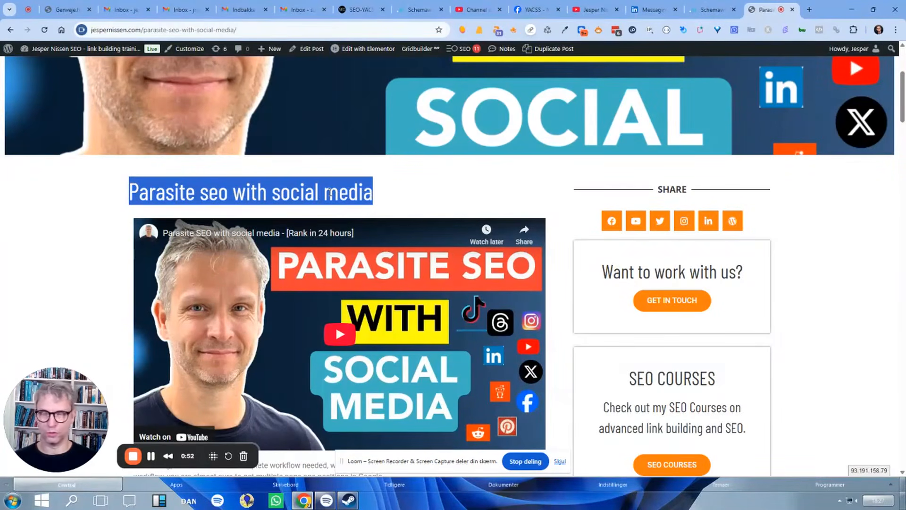
# Return to the new schema report form and enter the keyword "parasite seo with social media".
pyautogui.click(710, 10)
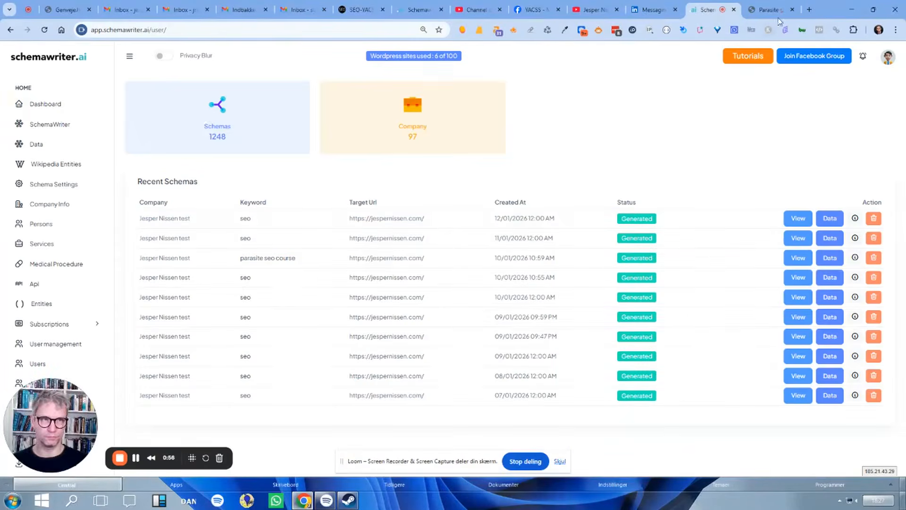
pyautogui.hotkey('ctrl', 'Tab')
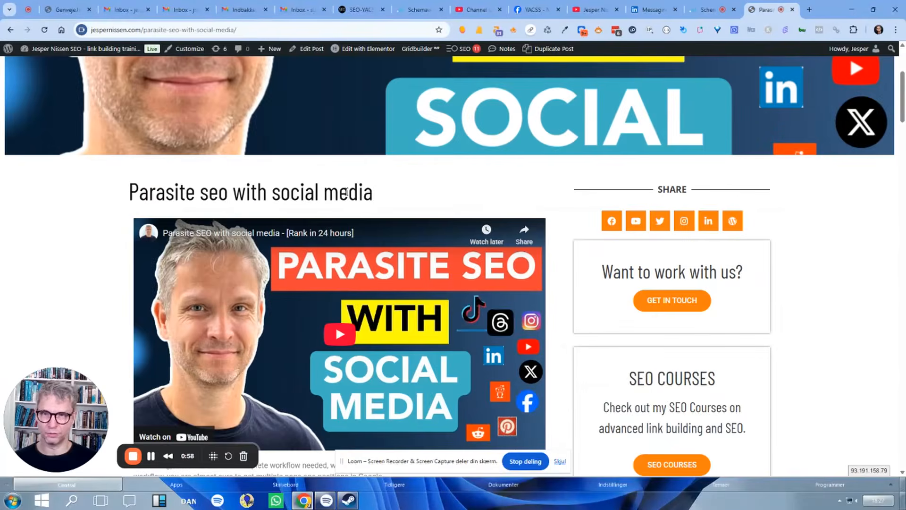
pyautogui.click(703, 10)
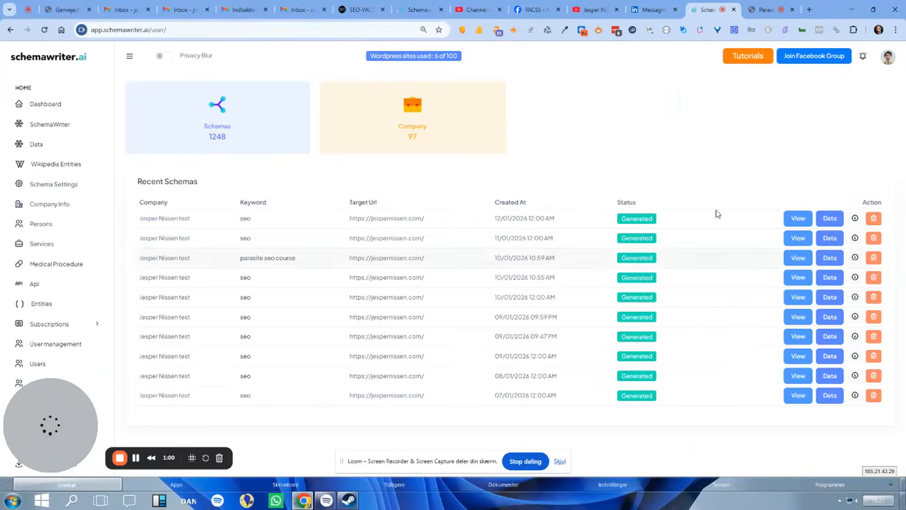
pyautogui.click(417, 10)
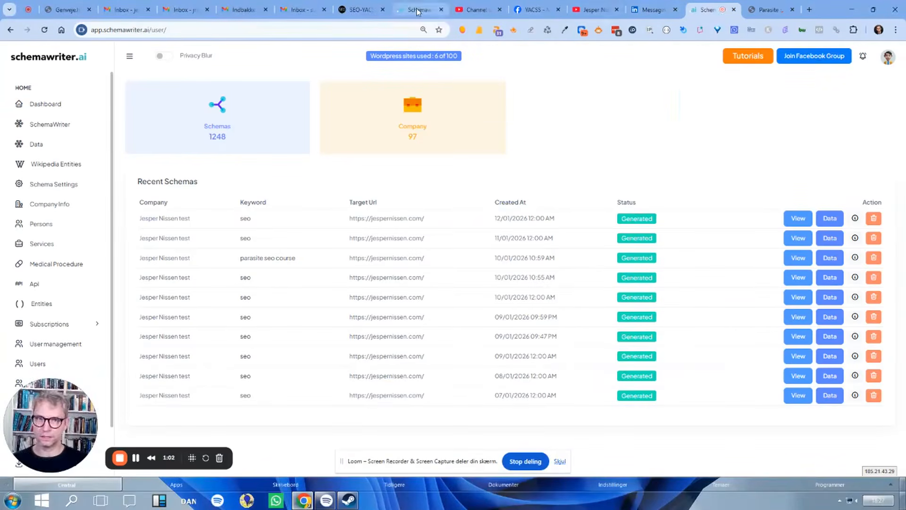
pyautogui.write('pa')
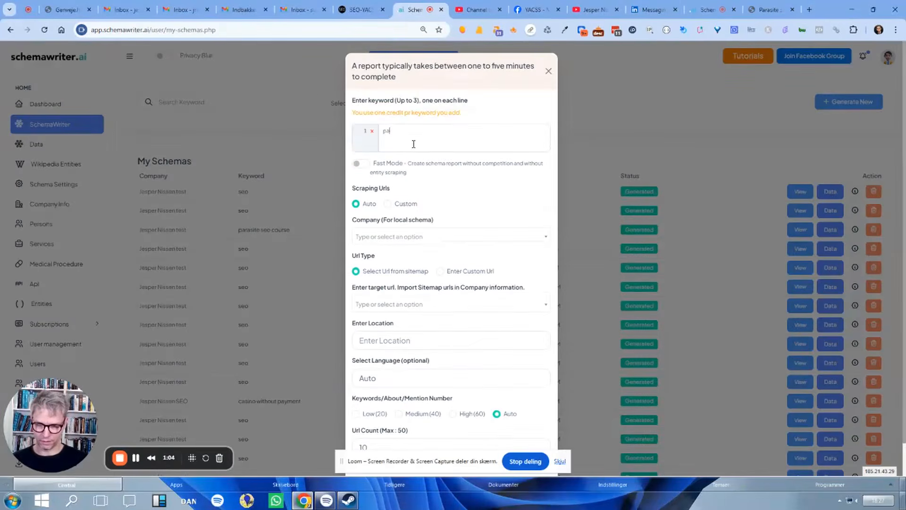
pyautogui.write('rasite seo with s')
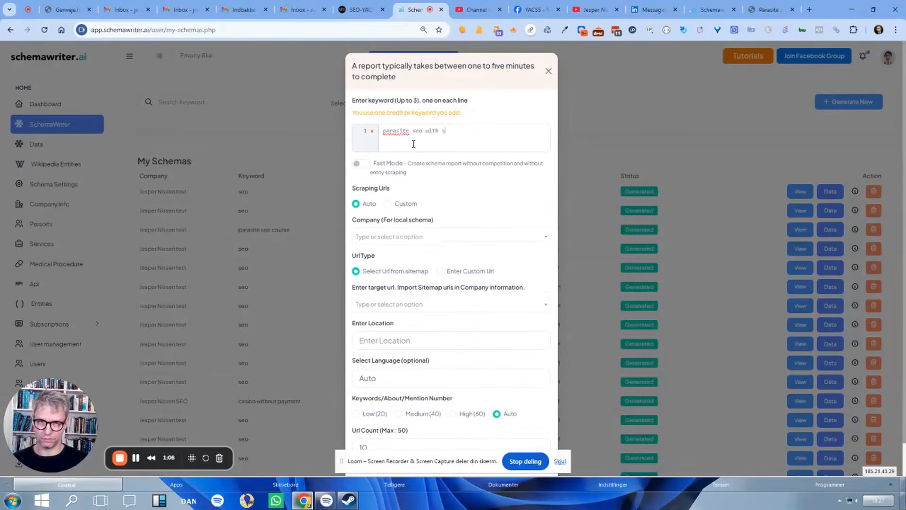
pyautogui.write('ocial media')
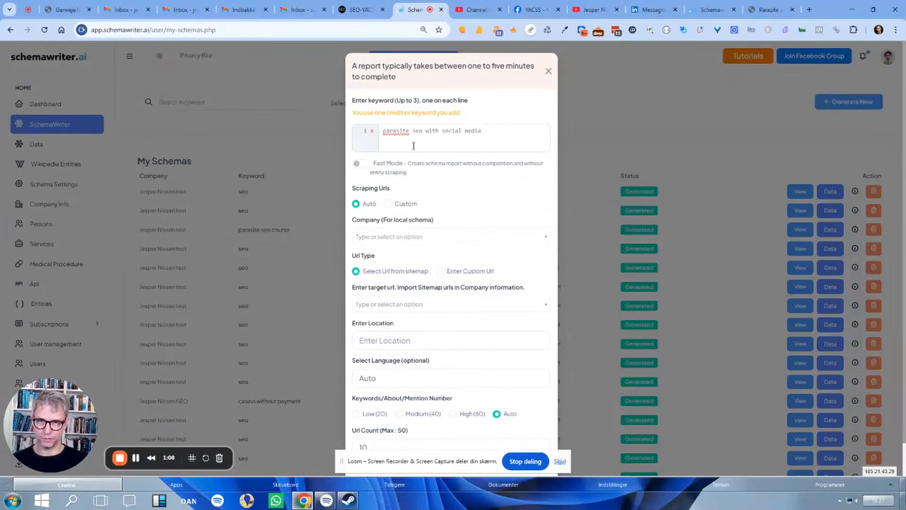
# Choose Jesper Nissen SEO as the company and generate the report, keeping the automatic settings.
pyautogui.click(403, 242)
pyautogui.write('jespo')
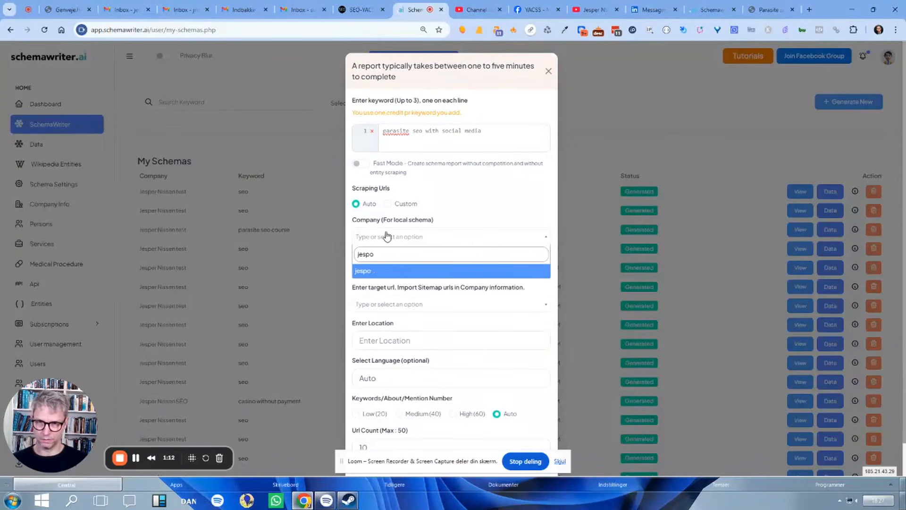
pyautogui.press('BackSpace')
pyautogui.write('er')
pyautogui.click(405, 341)
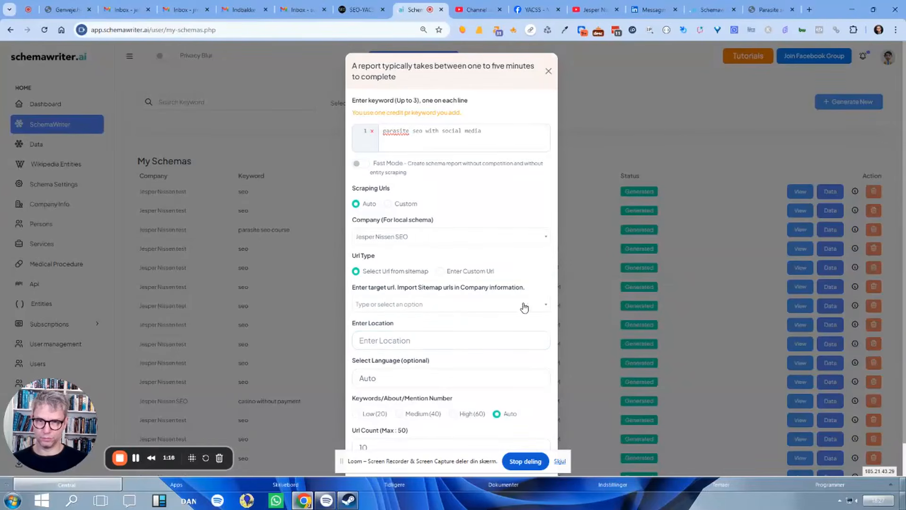
pyautogui.click(444, 342)
pyautogui.scroll(-1, 441, 331)
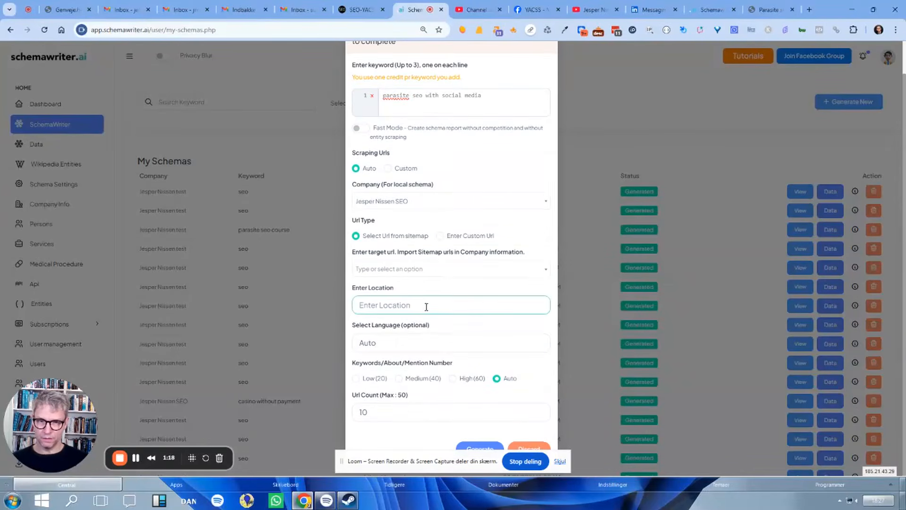
pyautogui.click(468, 448)
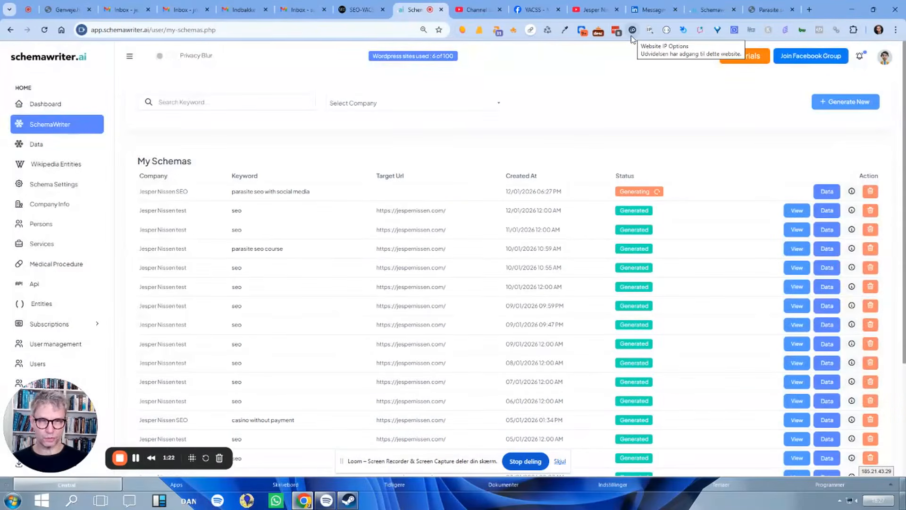
pyautogui.click(136, 458)
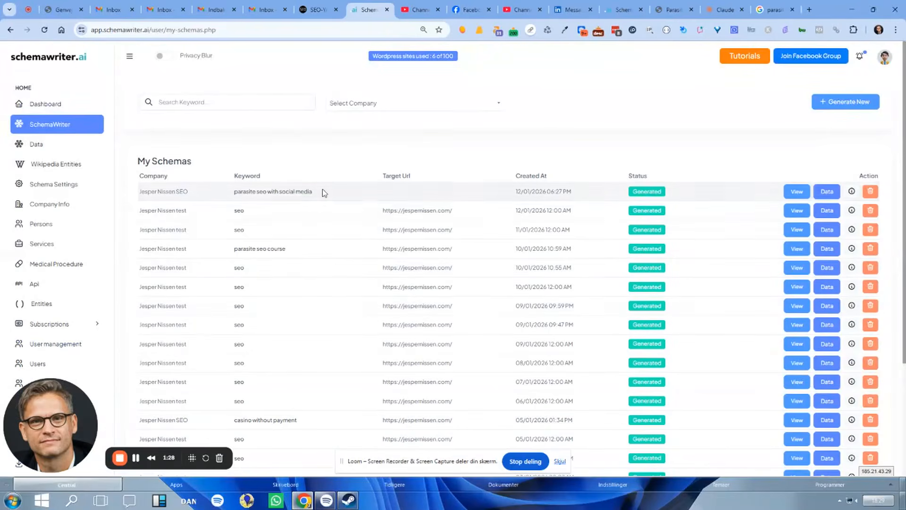
# Open the generated "parasite seo with social media" schema and view its competitor entities and keywords.
pyautogui.click(798, 192)
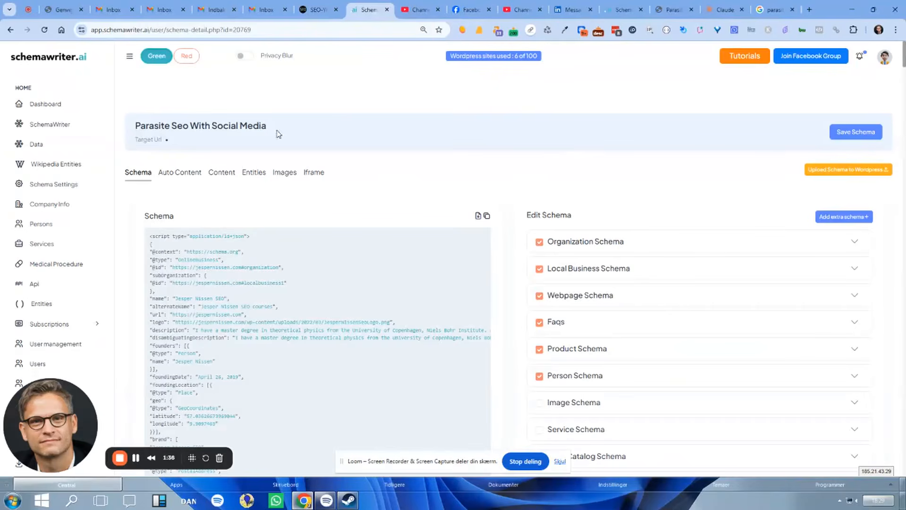
pyautogui.moveTo(268, 127); pyautogui.dragTo(134, 127)
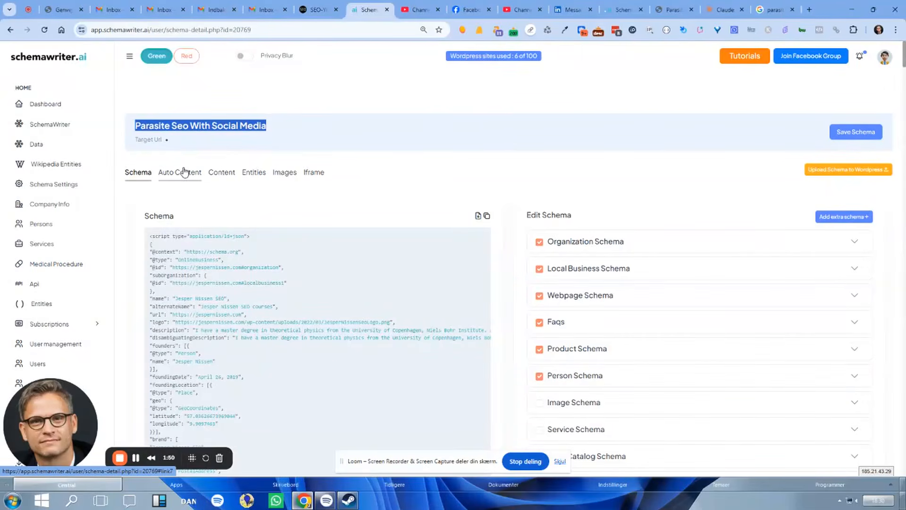
pyautogui.click(258, 174)
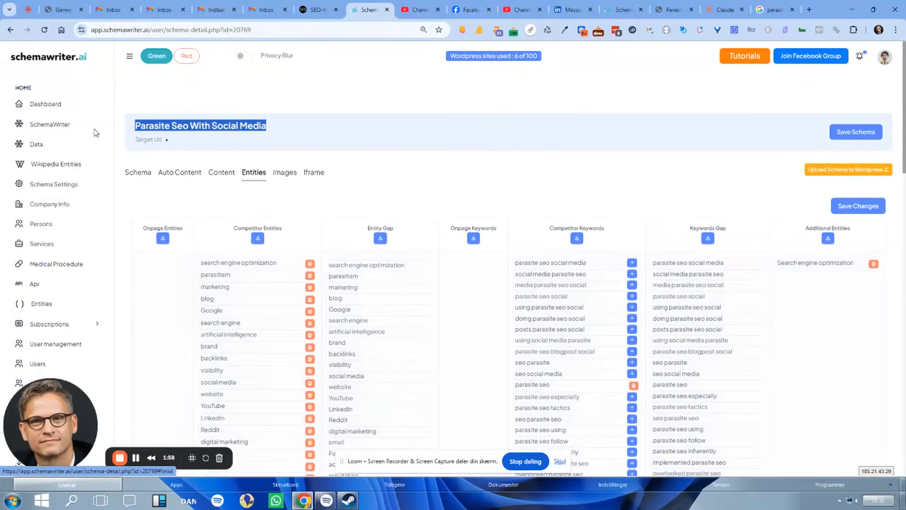
# Open the data analysis of the "parasite seo with social media" report and examine the scraped competitor URLs.
pyautogui.click(30, 127)
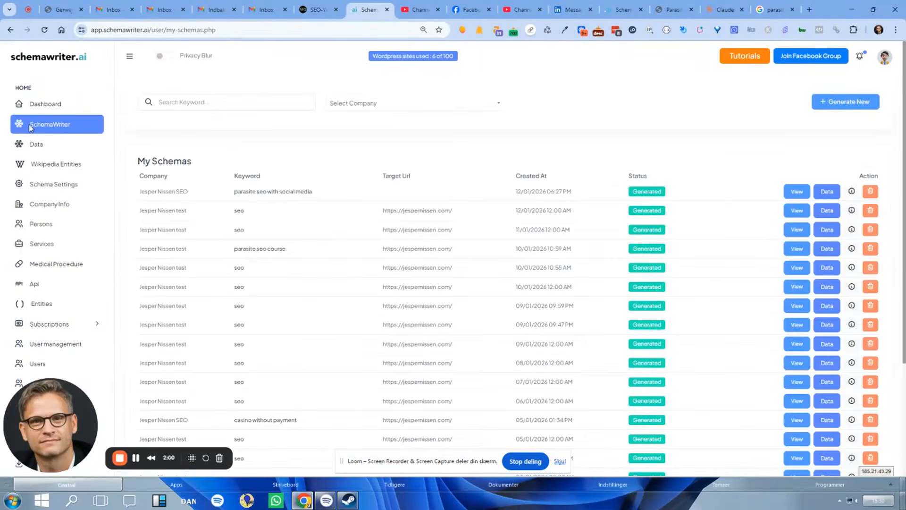
pyautogui.click(827, 193)
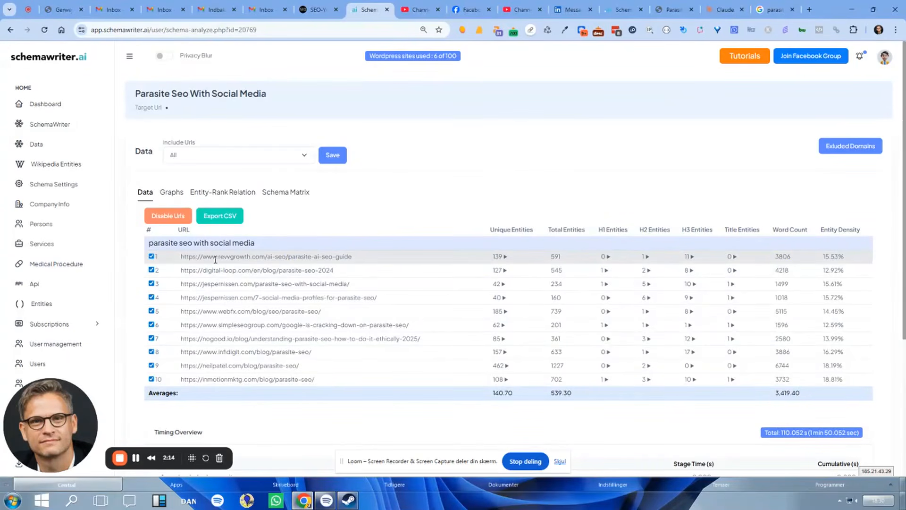
pyautogui.moveTo(222, 256); pyautogui.dragTo(272, 257)
pyautogui.moveTo(203, 270); pyautogui.dragTo(232, 298)
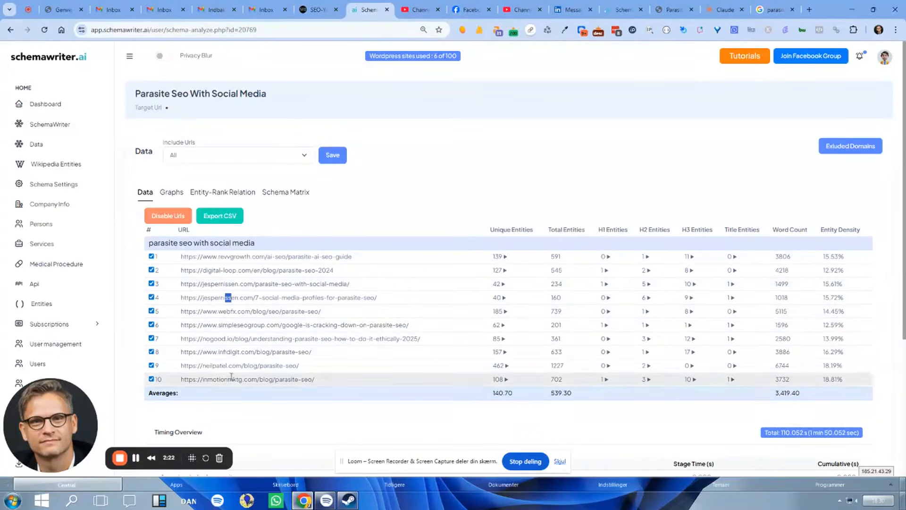
pyautogui.click(255, 413)
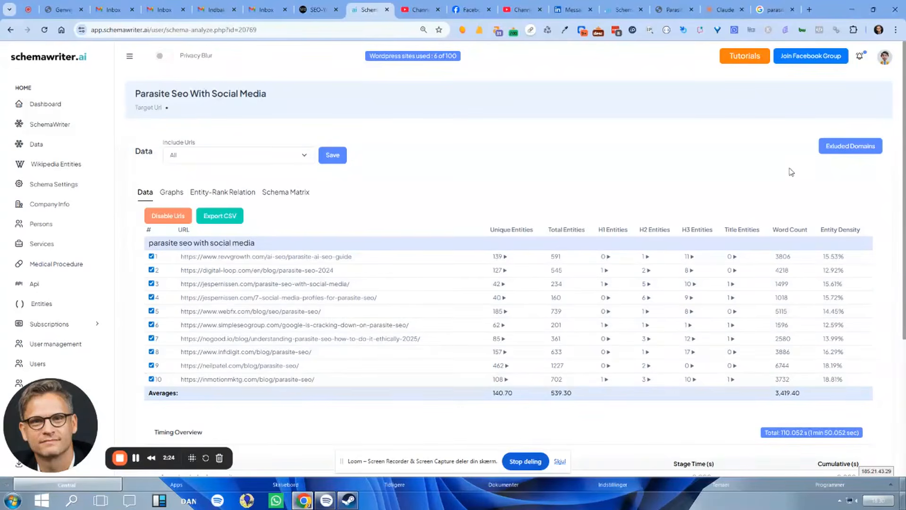
# Review the list of domains excluded from the report, then close it.
pyautogui.click(839, 147)
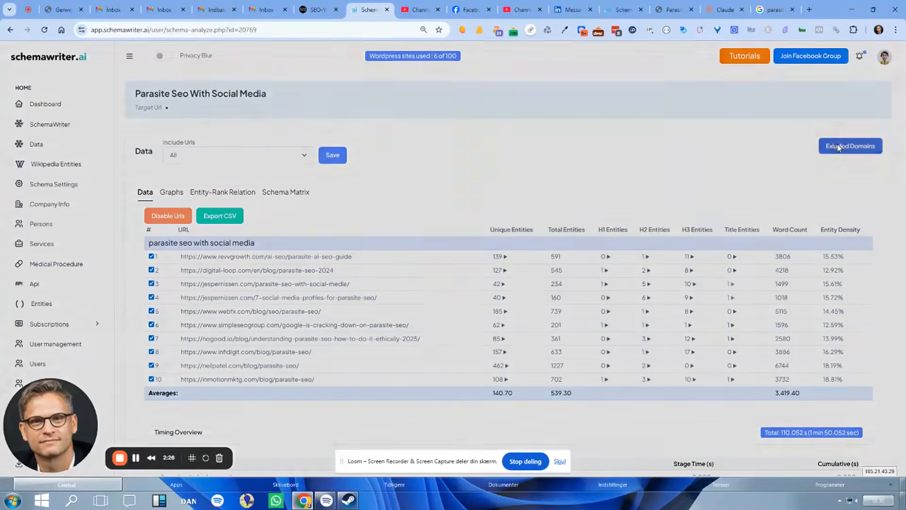
pyautogui.moveTo(372, 342); pyautogui.dragTo(336, 174)
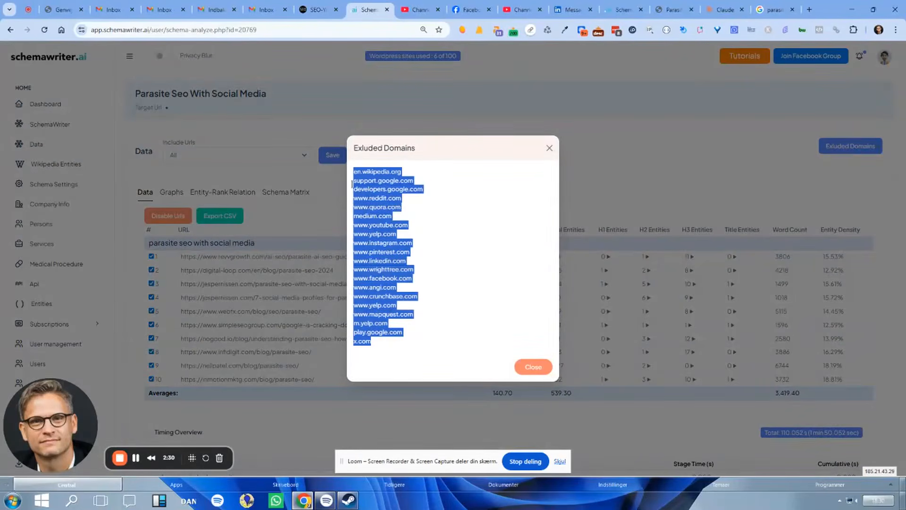
pyautogui.click(405, 203)
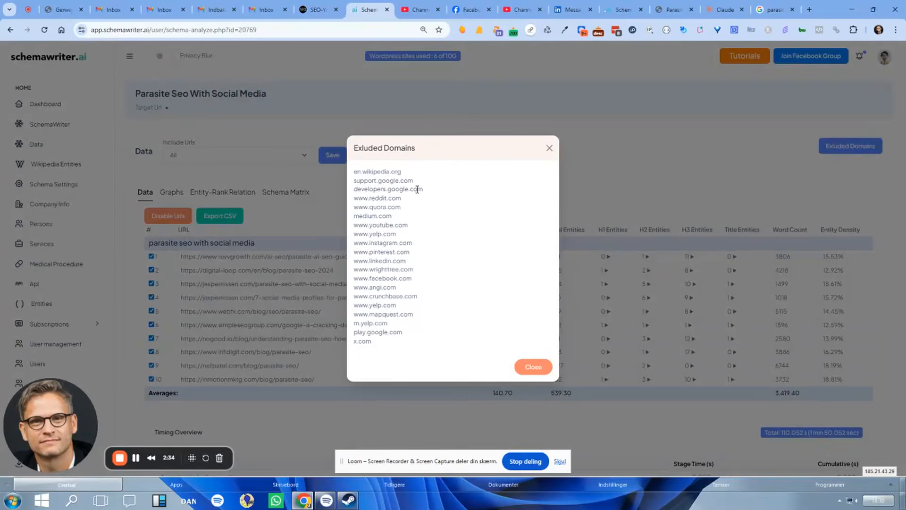
pyautogui.moveTo(417, 189); pyautogui.dragTo(358, 207)
pyautogui.click(370, 226)
pyautogui.moveTo(387, 305); pyautogui.dragTo(375, 241)
pyautogui.click(382, 215)
pyautogui.moveTo(393, 315); pyautogui.dragTo(375, 316)
pyautogui.click(386, 298)
pyautogui.click(550, 144)
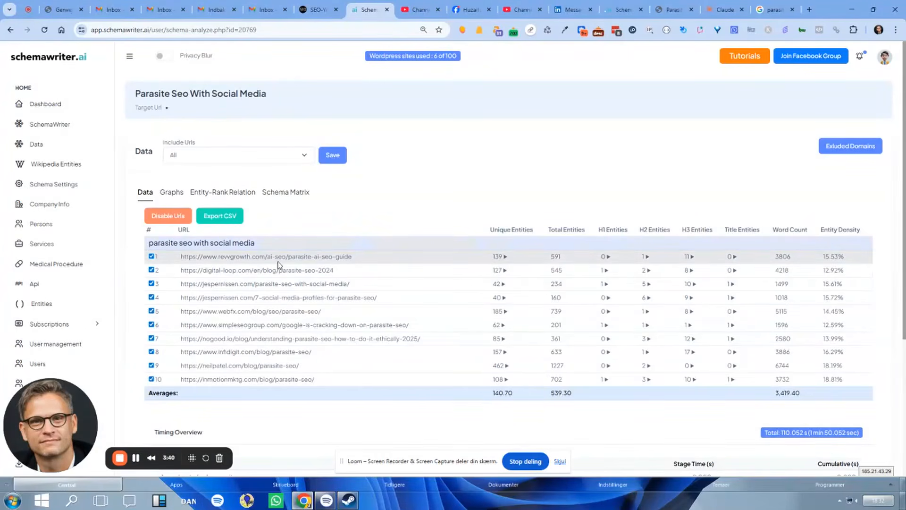
# Expand and review the unique entities found on the first competitor URL, the revvgrowth.com parasite SEO guide.
pyautogui.click(504, 257)
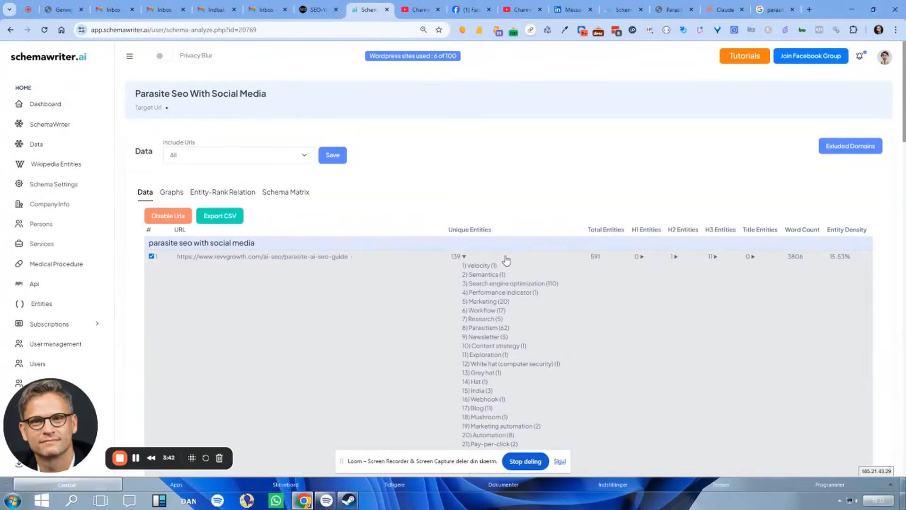
pyautogui.moveTo(486, 276); pyautogui.dragTo(514, 435)
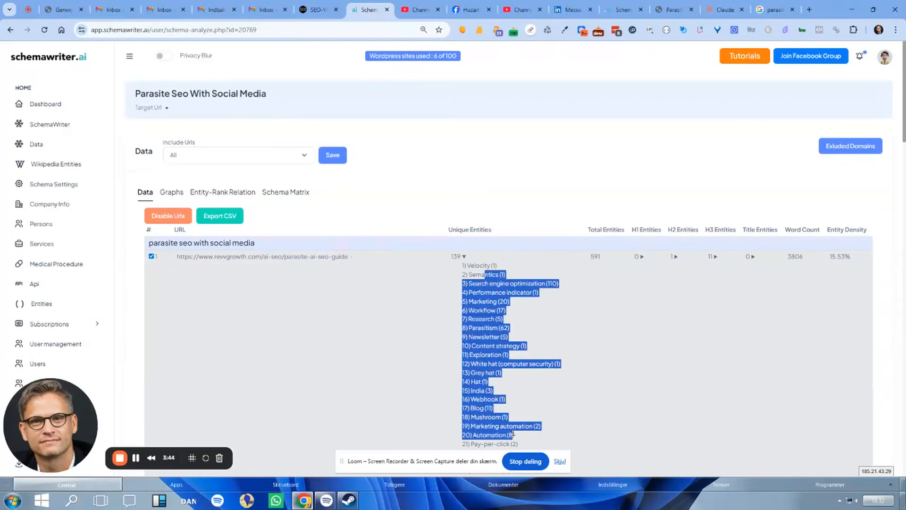
pyautogui.click(545, 419)
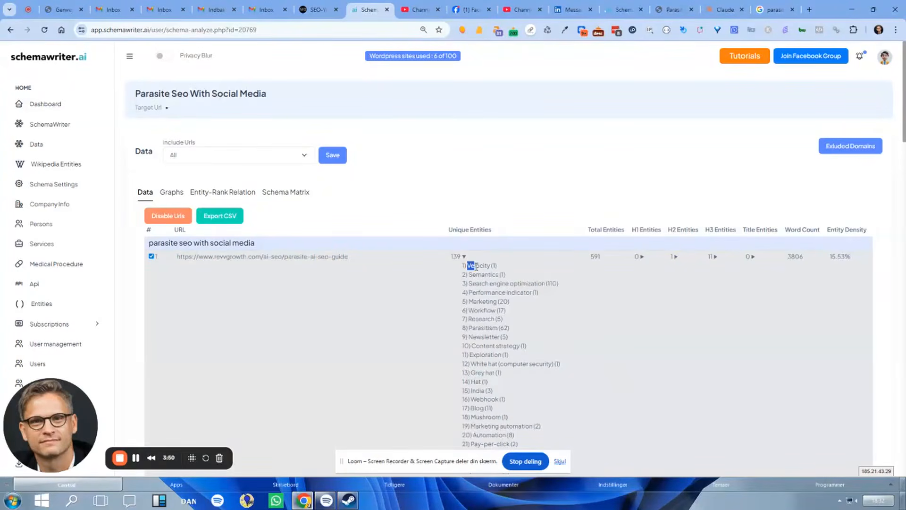
# Copy the entity Velocity from the list and look up its article on wikipedia.org in a new tab.
pyautogui.moveTo(476, 267); pyautogui.dragTo(489, 265)
pyautogui.rightClick(489, 267)
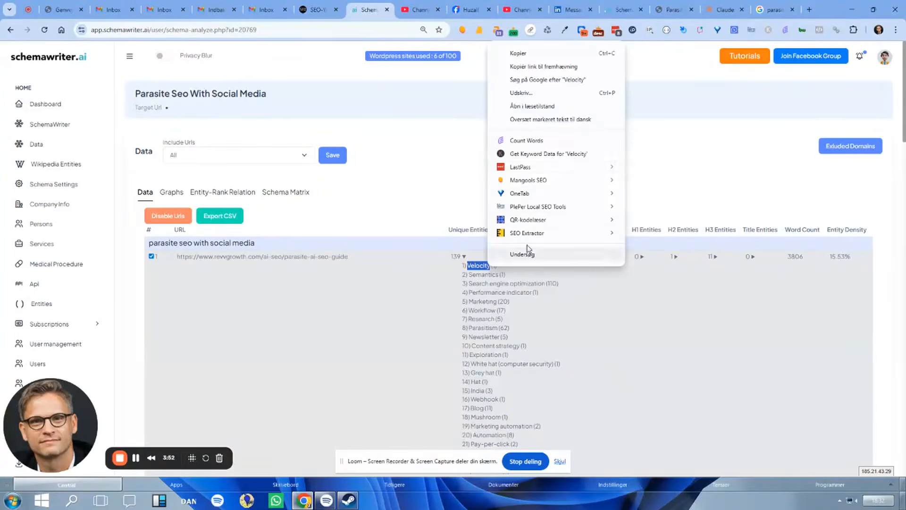
pyautogui.click(562, 54)
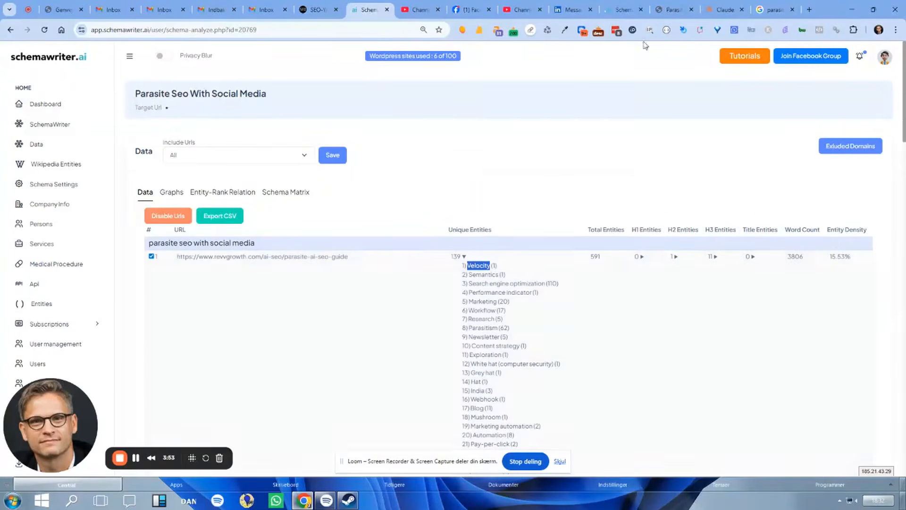
pyautogui.click(808, 9)
pyautogui.write('wiki')
pyautogui.press('Return')
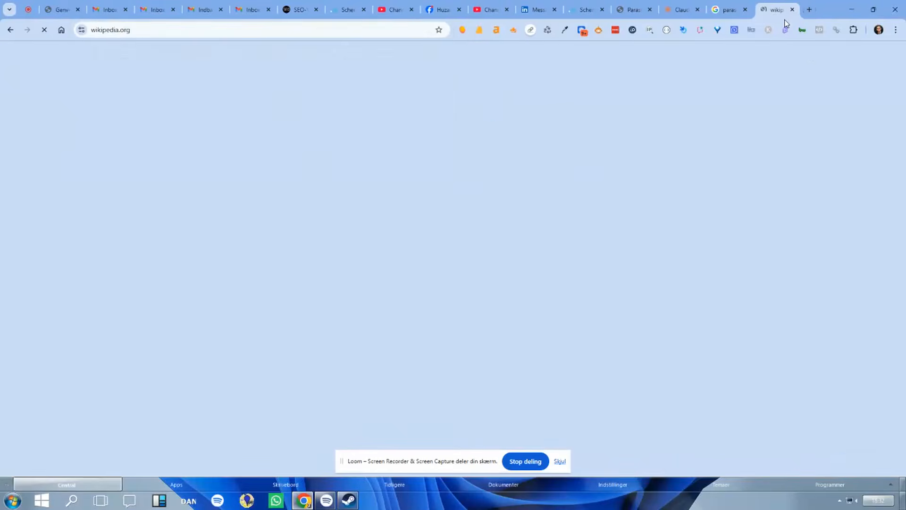
pyautogui.hotkey('ctrl', 'v')
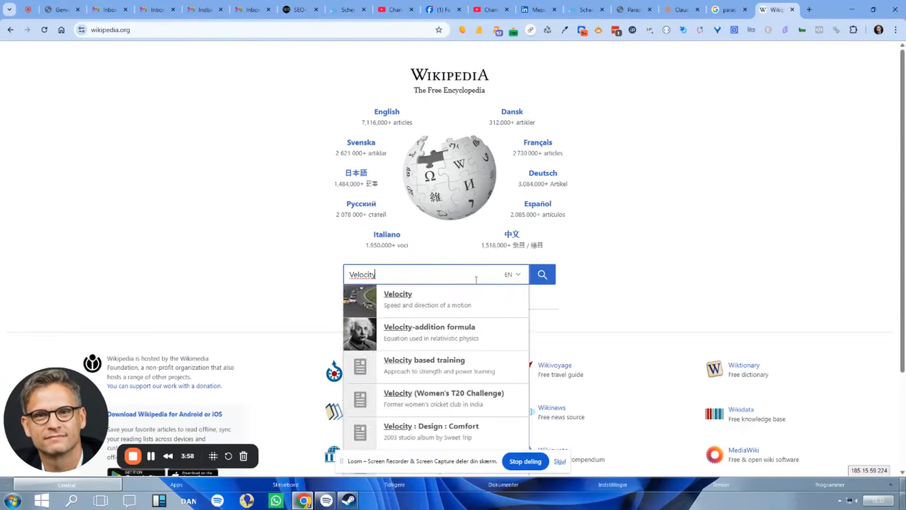
pyautogui.click(471, 302)
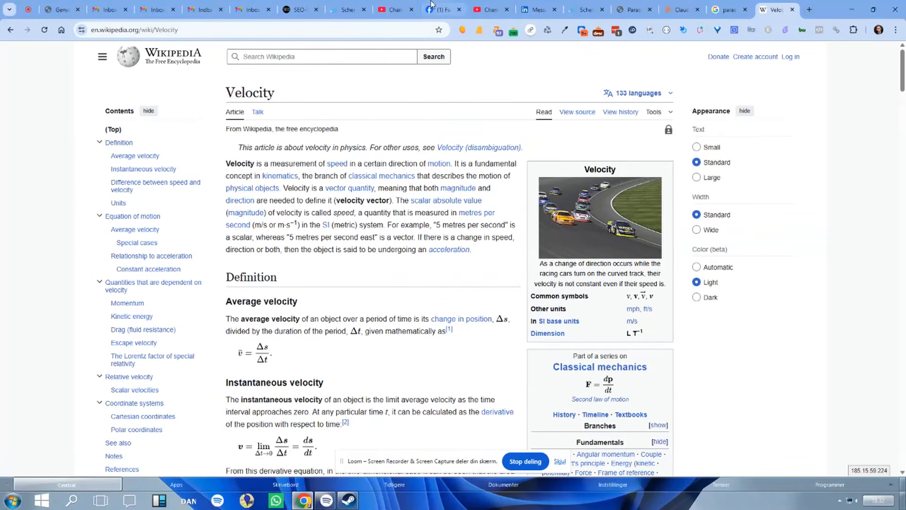
# Return to the SchemaWriter report and recheck the unique entities found on the first competitor URL, the revvgrowth.com guide.
pyautogui.click(347, 9)
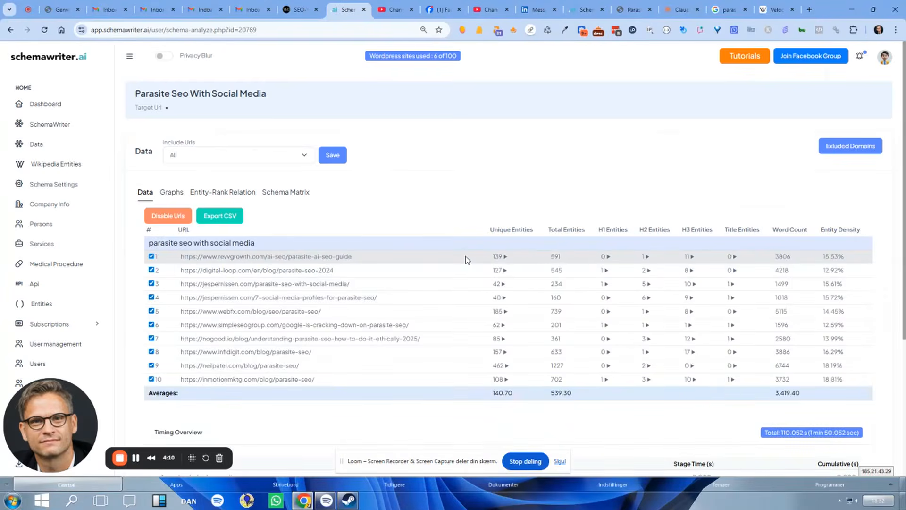
pyautogui.click(465, 257)
pyautogui.click(506, 258)
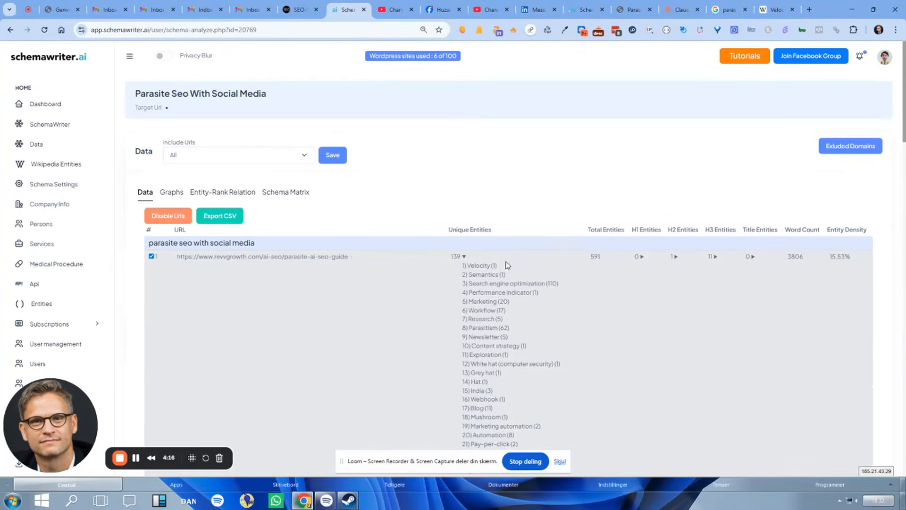
pyautogui.click(466, 258)
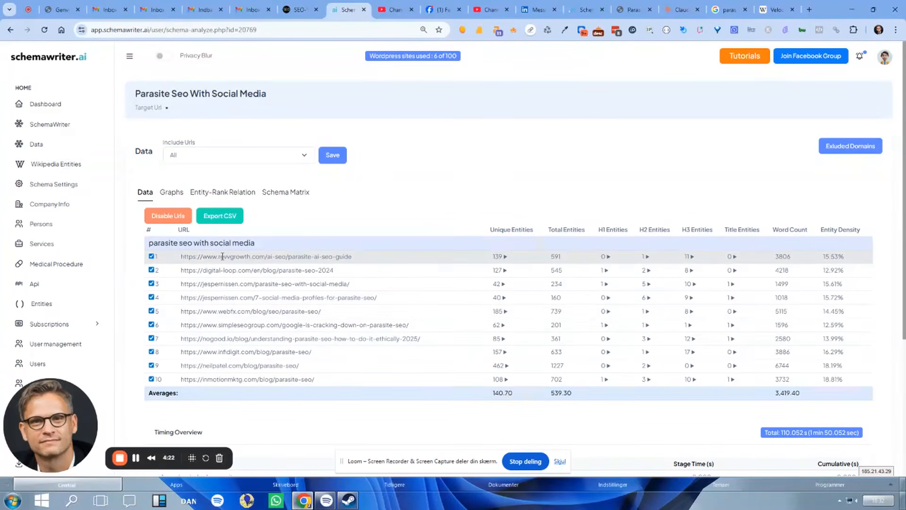
pyautogui.moveTo(220, 257); pyautogui.dragTo(260, 257)
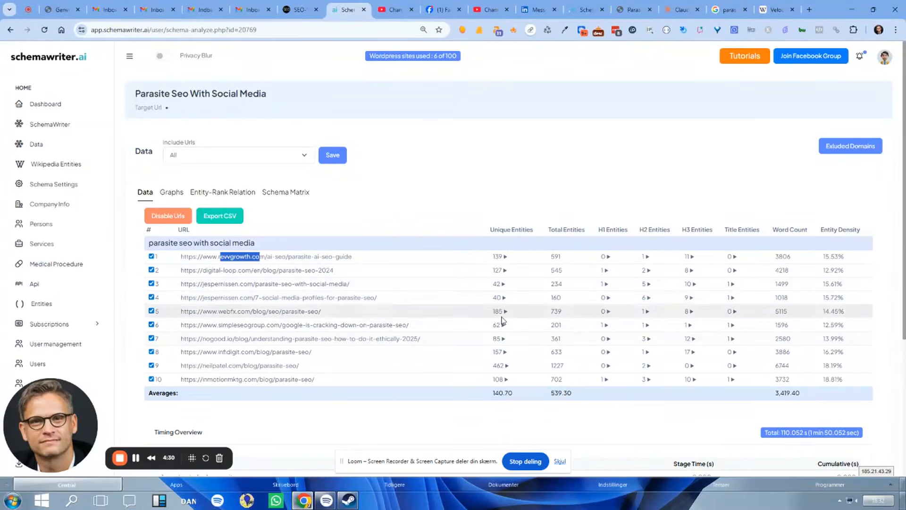
# Check the H1 entities of the first competitor URL and the jespernissen.com parasite-seo-with-social-media page, leaving the lists collapsed.
pyautogui.click(608, 258)
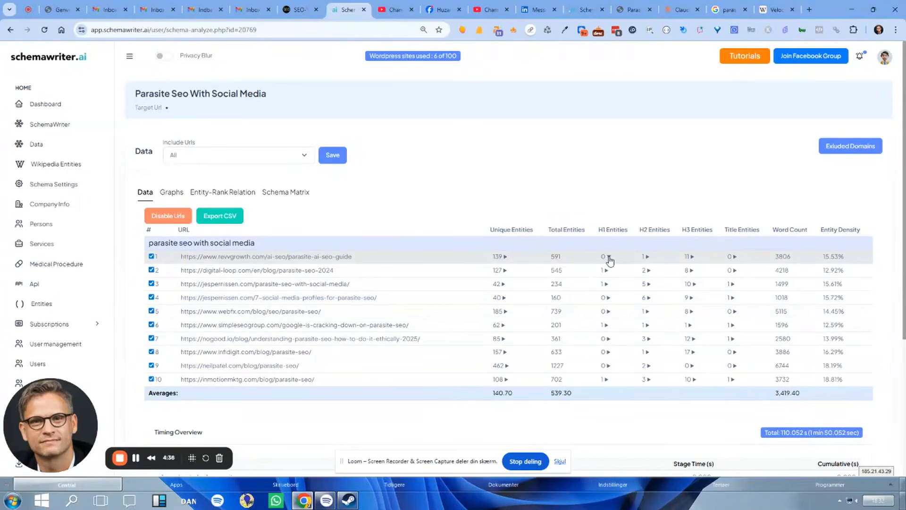
pyautogui.click(607, 285)
pyautogui.click(593, 284)
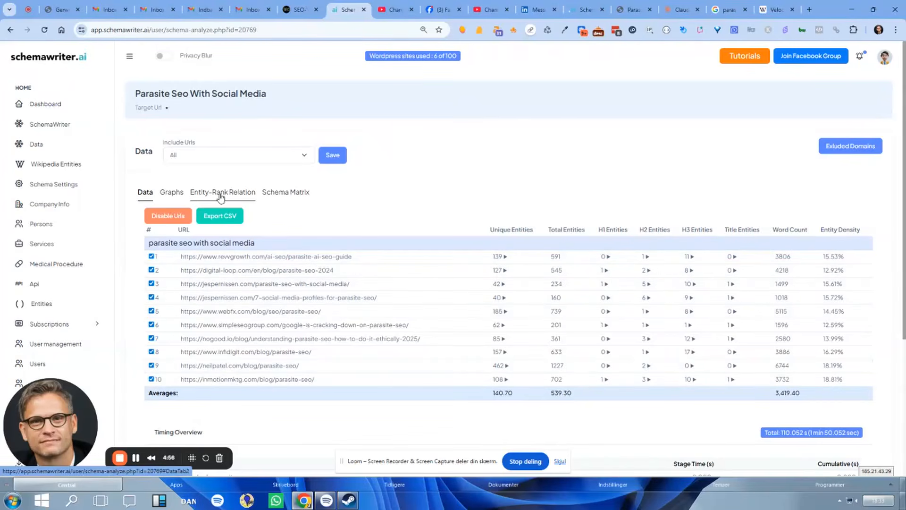
# Review the report's graphs of total entities, unique entities, word count and entity density by URL rank.
pyautogui.click(173, 194)
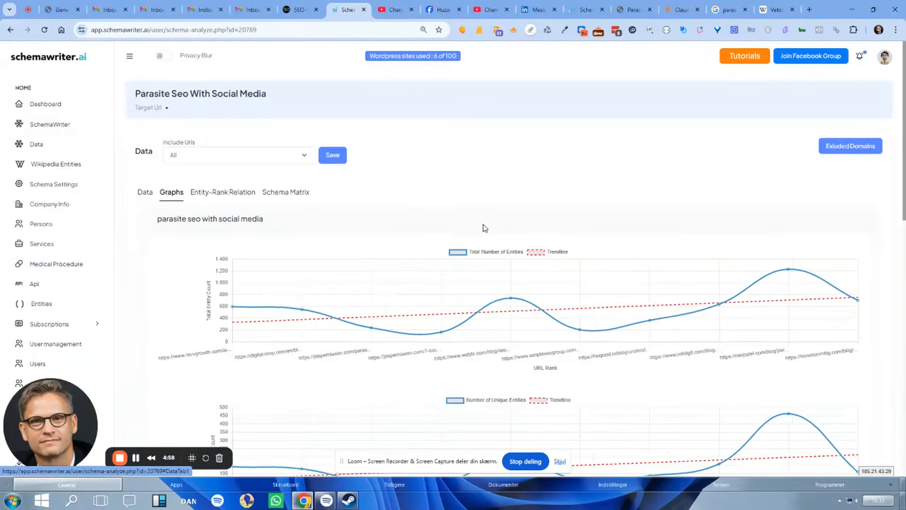
pyautogui.scroll(-1, 484, 228)
pyautogui.scroll(-10, 484, 228)
pyautogui.scroll(1, 482, 230)
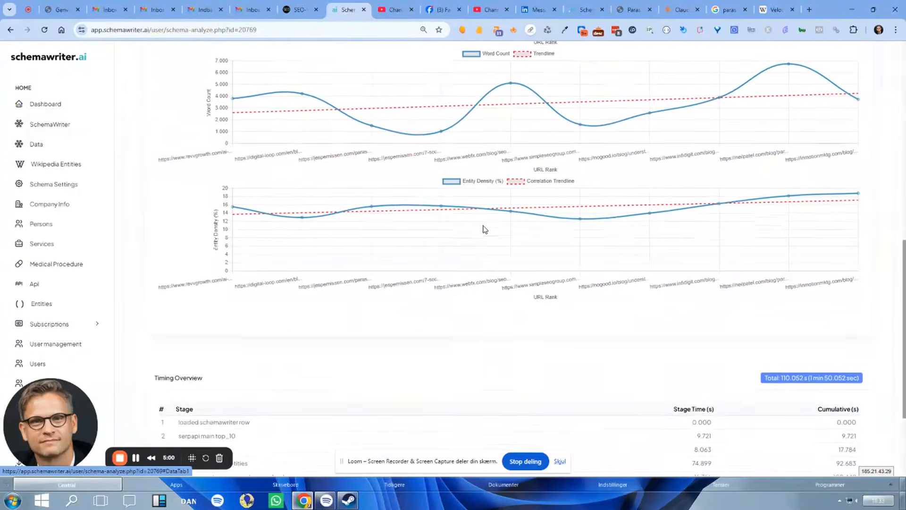
pyautogui.scroll(8, 481, 230)
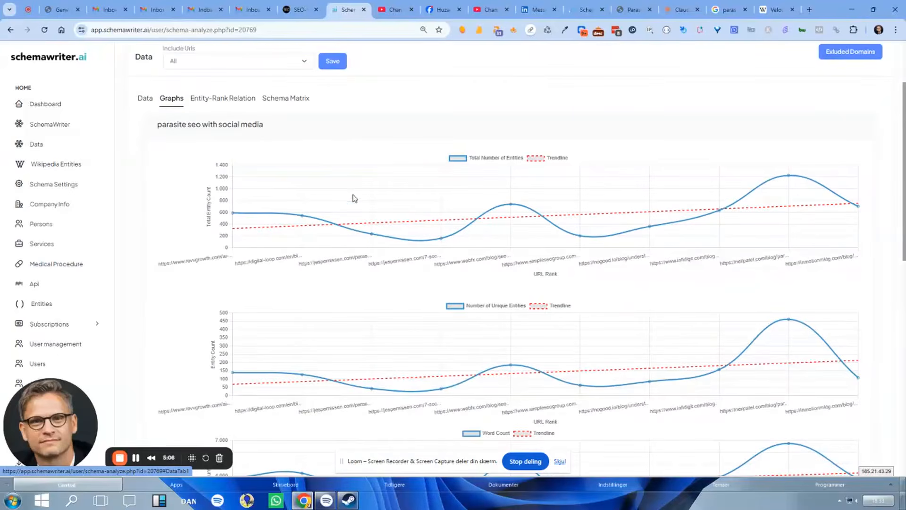
pyautogui.scroll(-1, 564, 348)
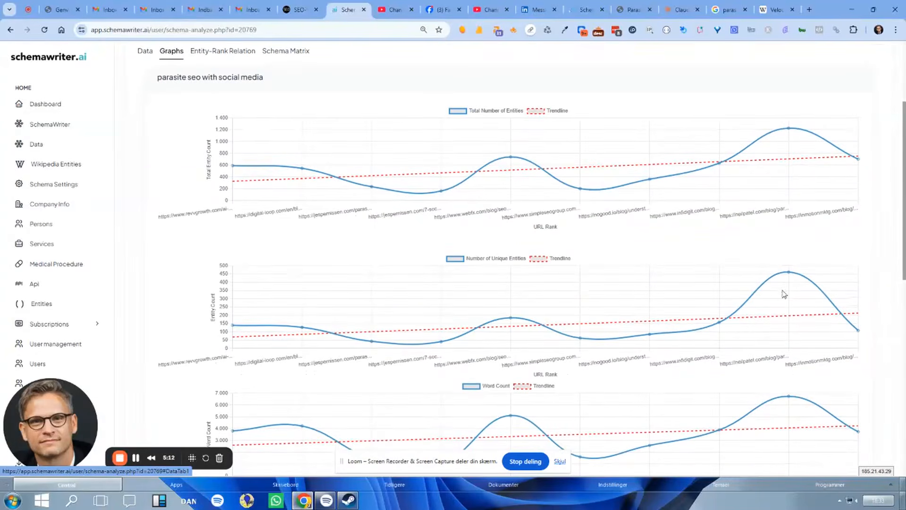
pyautogui.scroll(3, 784, 293)
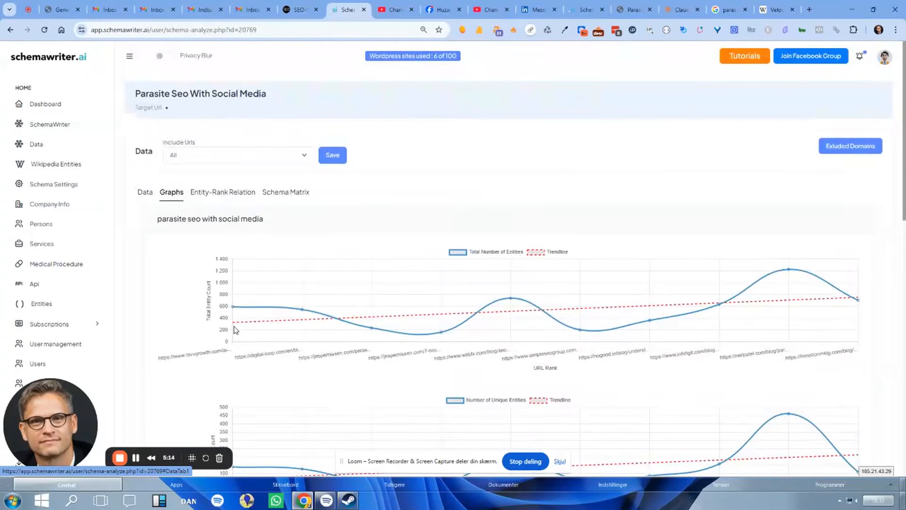
pyautogui.moveTo(236, 310)
pyautogui.moveTo(272, 96); pyautogui.dragTo(130, 94)
pyautogui.click(516, 142)
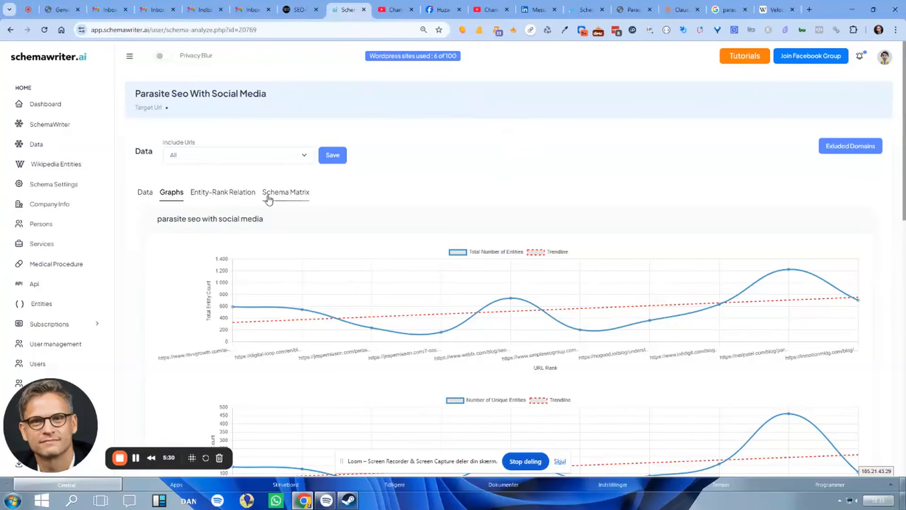
# Export the competitor entity data table as a CSV file and open the download with Excel as the permanent default app.
pyautogui.click(145, 192)
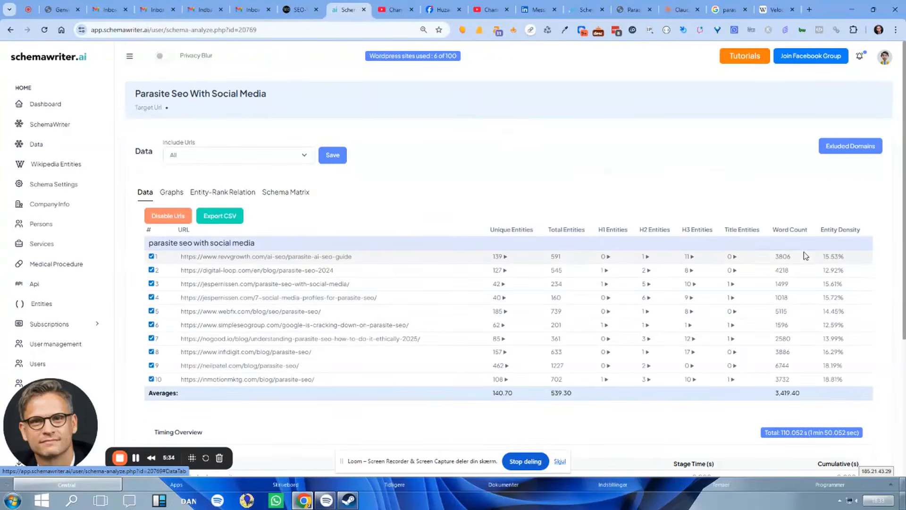
pyautogui.scroll(-1, 647, 155)
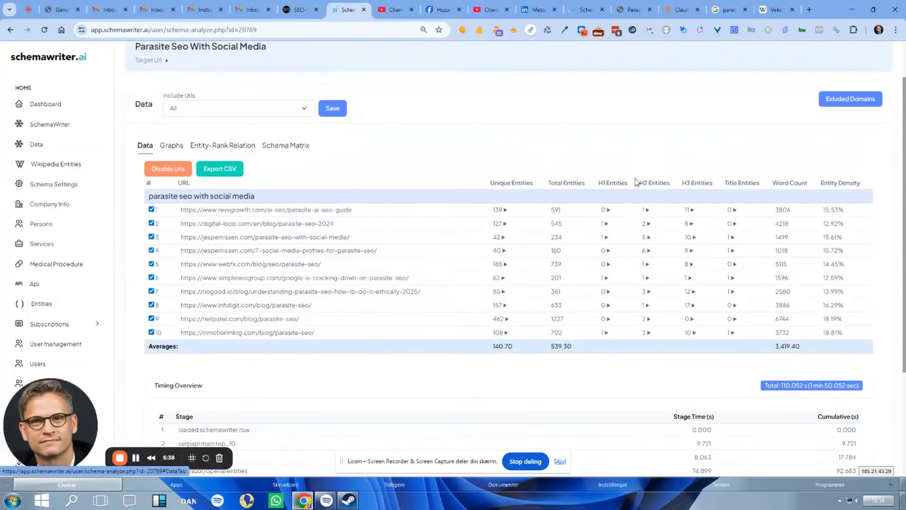
pyautogui.click(220, 170)
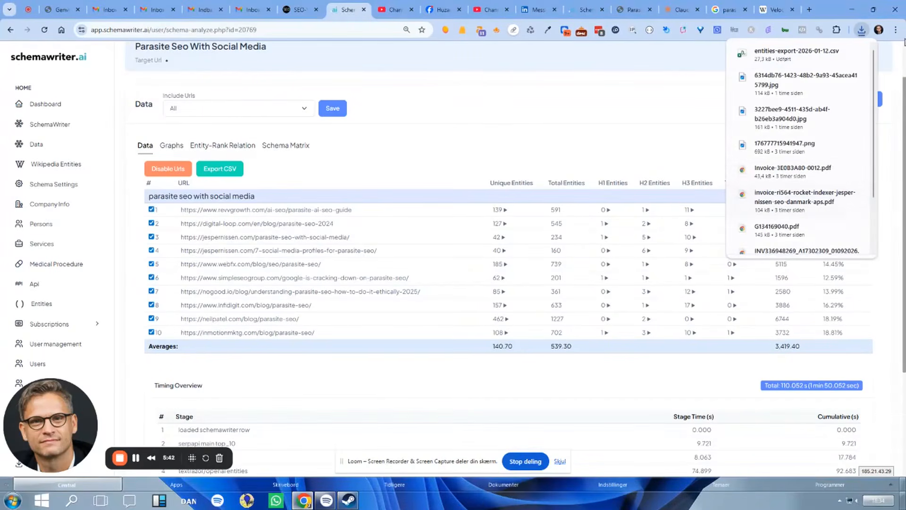
pyautogui.click(784, 57)
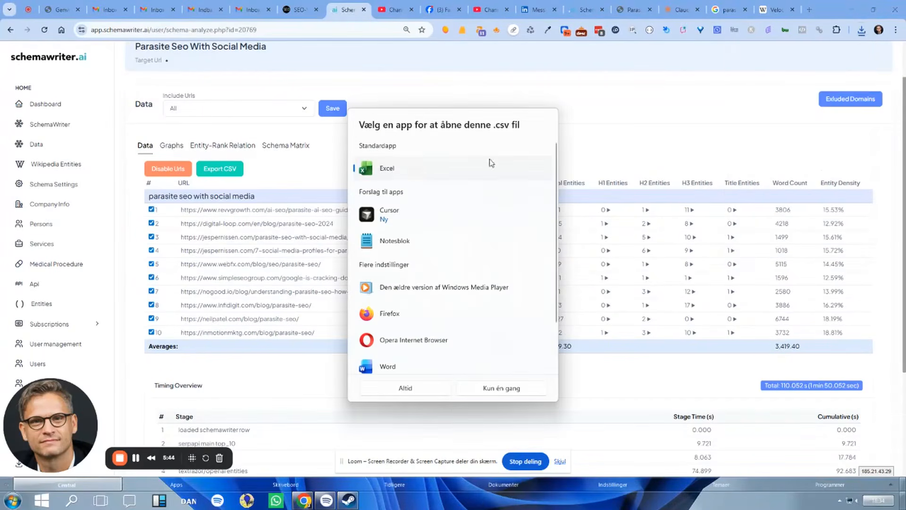
pyautogui.click(396, 389)
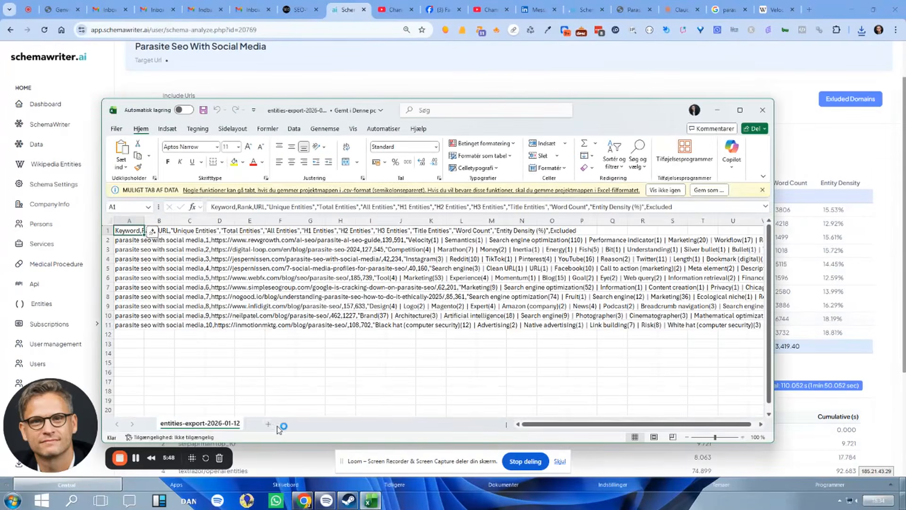
# Add a blank worksheet to the maximized Excel workbook and start a data import from a text/CSV file.
pyautogui.click(270, 425)
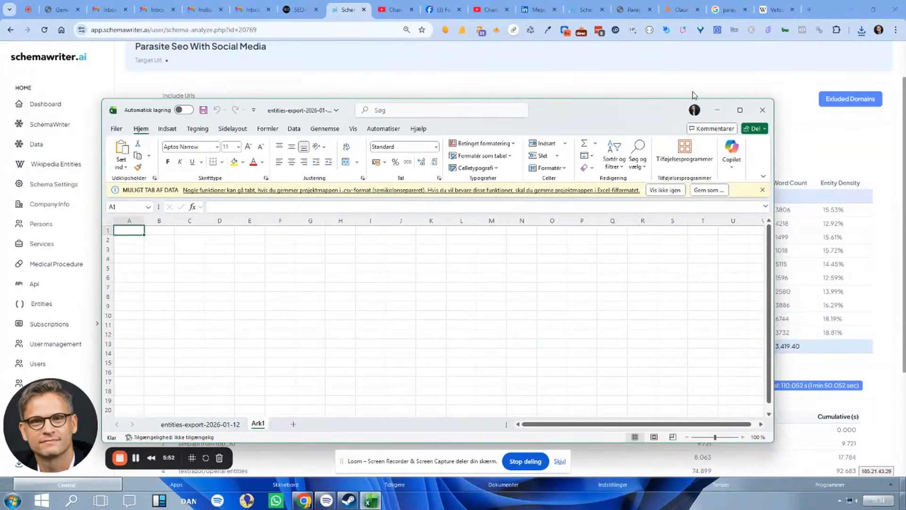
pyautogui.click(741, 111)
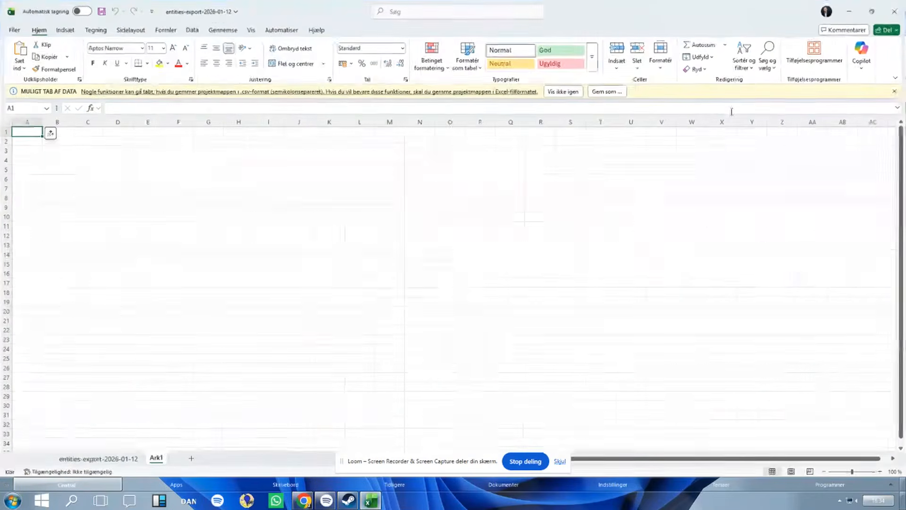
pyautogui.click(64, 33)
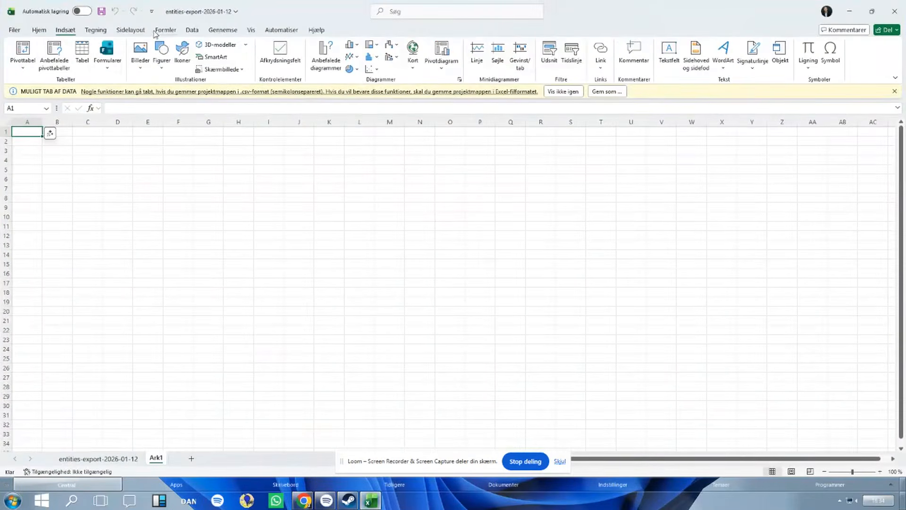
pyautogui.click(190, 31)
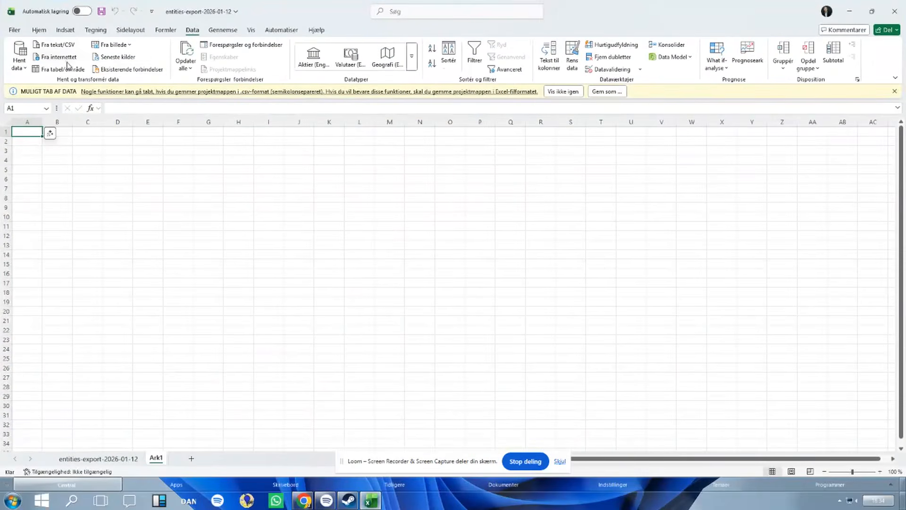
pyautogui.click(68, 46)
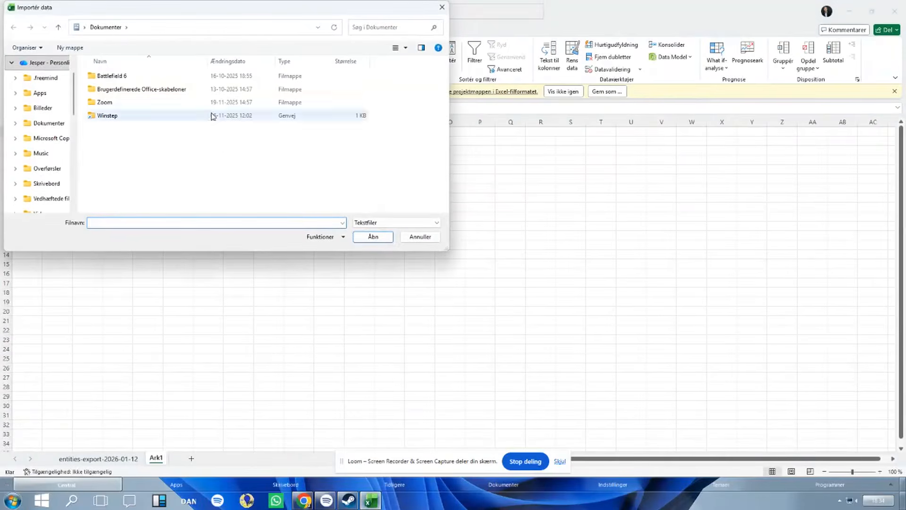
# Import entities-export-2026-01-12 from the Overførsler folder and load it into the workbook as a table.
pyautogui.scroll(-3, 55, 154)
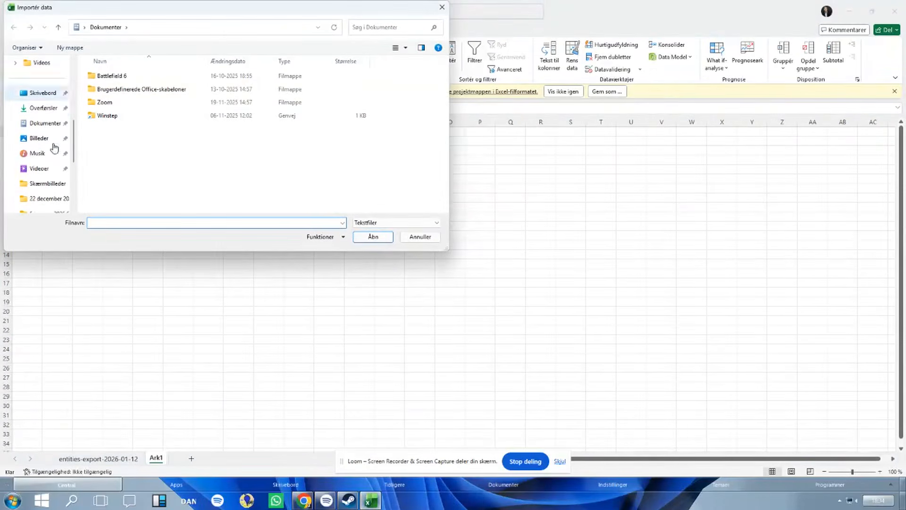
pyautogui.click(44, 109)
pyautogui.click(157, 137)
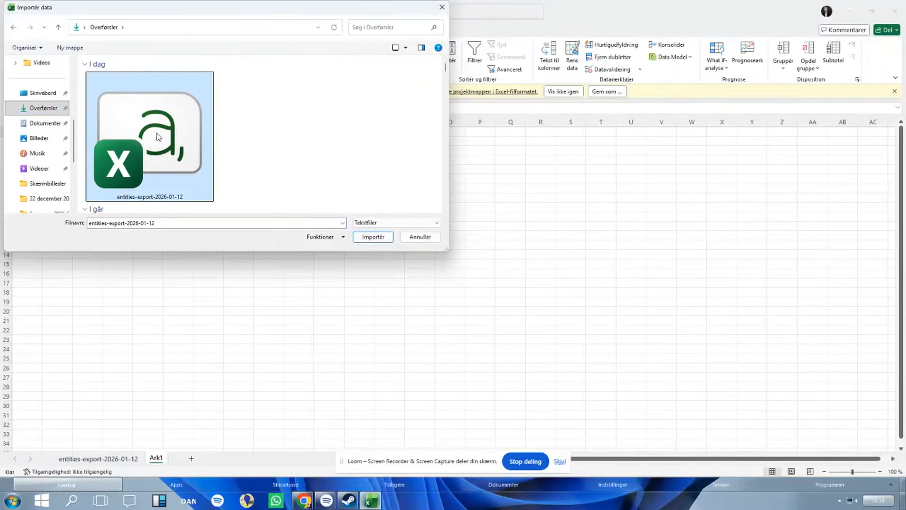
pyautogui.click(378, 237)
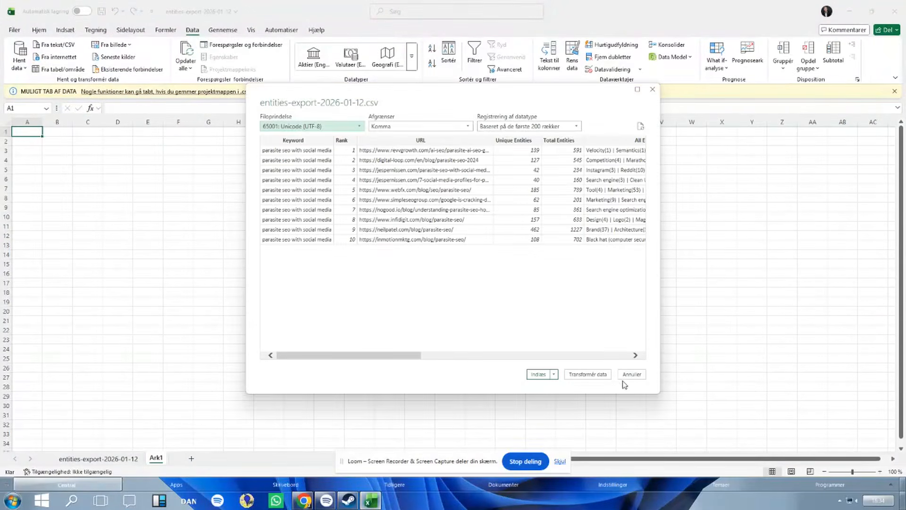
pyautogui.click(538, 374)
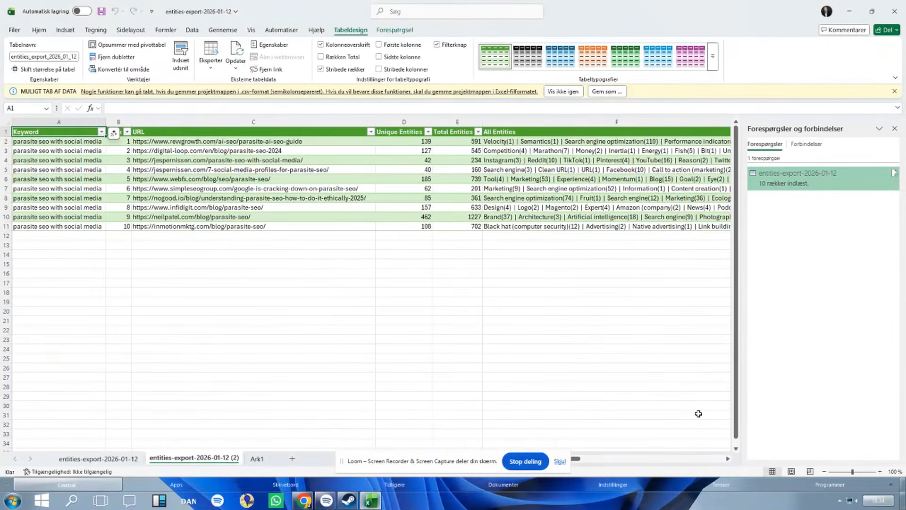
# Look through the entity columns of the imported table, keep the workbook open by cancelling its closing, and switch back to the browser.
pyautogui.moveTo(576, 459); pyautogui.dragTo(643, 472)
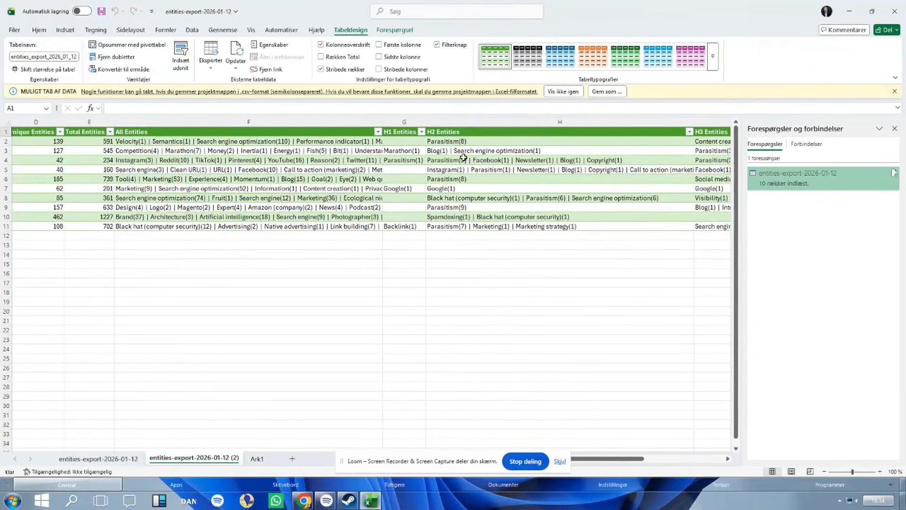
pyautogui.moveTo(610, 470); pyautogui.dragTo(437, 467)
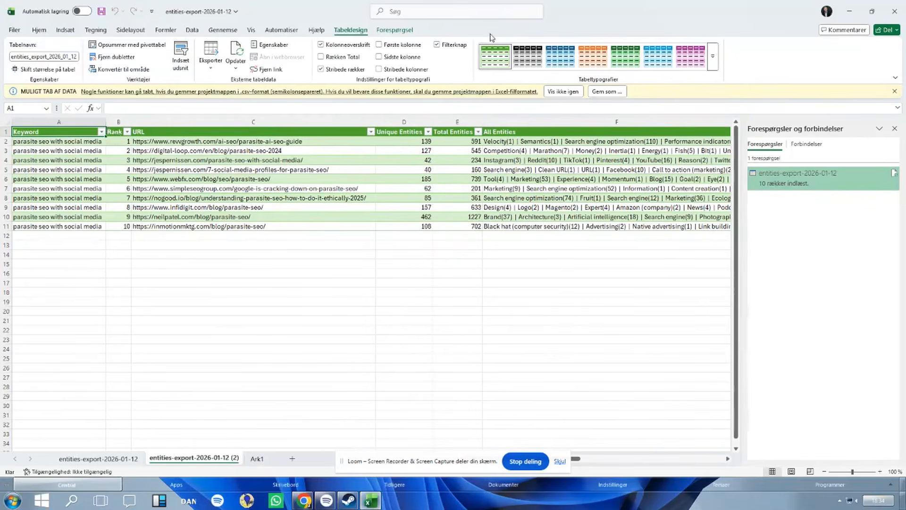
pyautogui.click(890, 14)
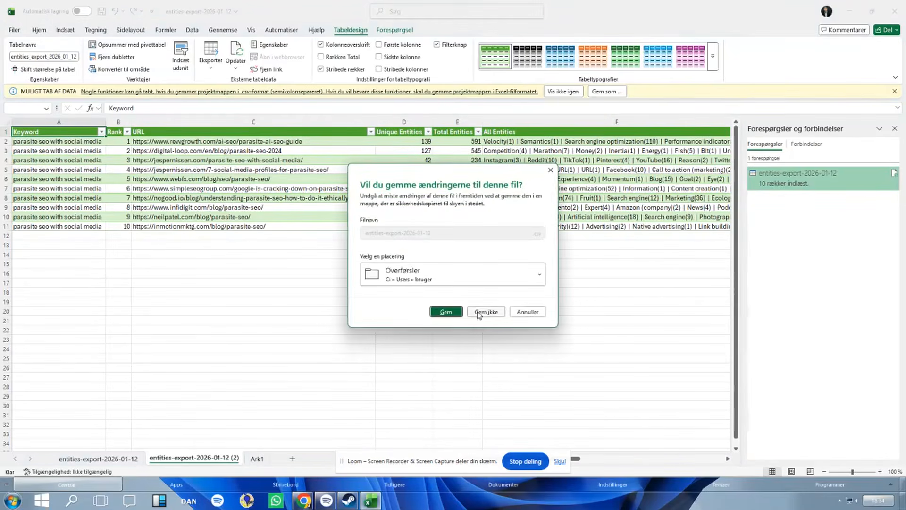
pyautogui.click(534, 317)
pyautogui.hotkey('alt', 'Tab')
pyautogui.hotkey('alt', 'Tab')
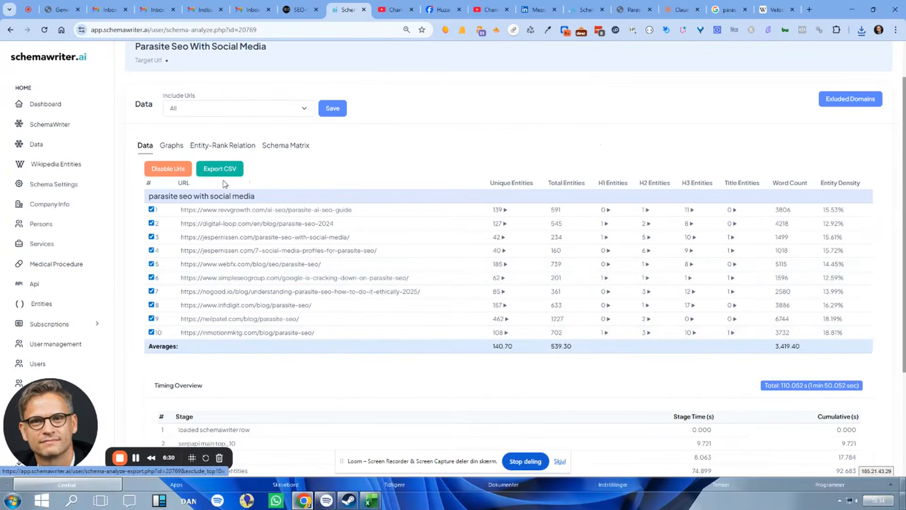
# Switch to Claude and start a chat with the message "Hello Claude how are you doing?".
pyautogui.click(683, 10)
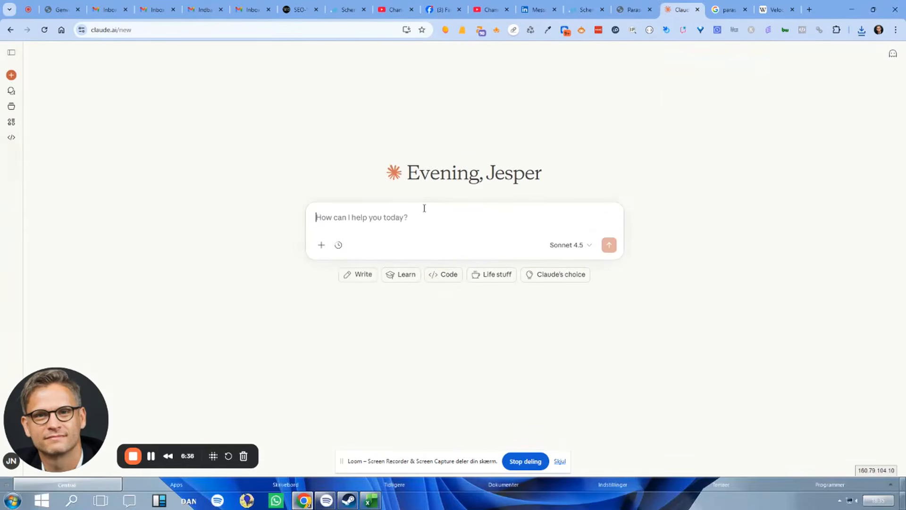
pyautogui.write('Hell')
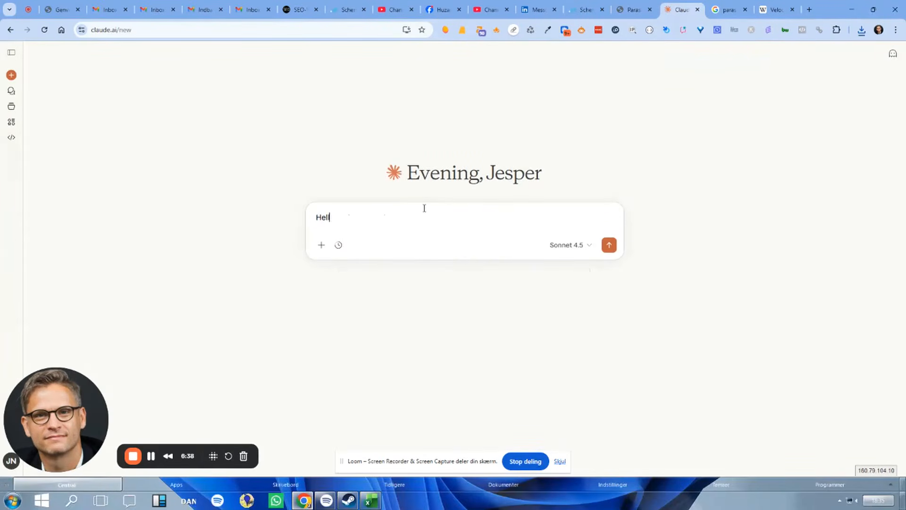
pyautogui.write('o Claude how ar')
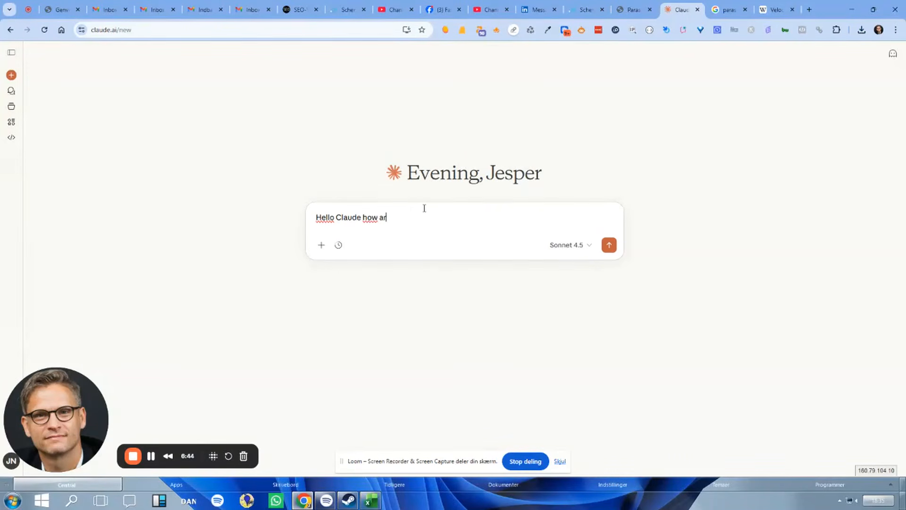
pyautogui.write('e you doing?')
pyautogui.press('Return')
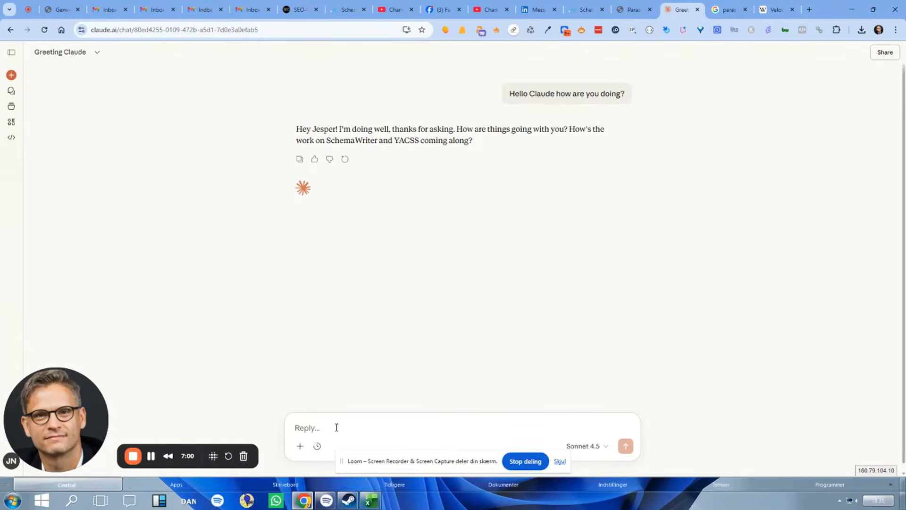
# Begin a reply to Claude asking it to analyze the CSV file: "I have this csv file. I want you to analyze it very detail".
pyautogui.write('I have this csv file. I want you do')
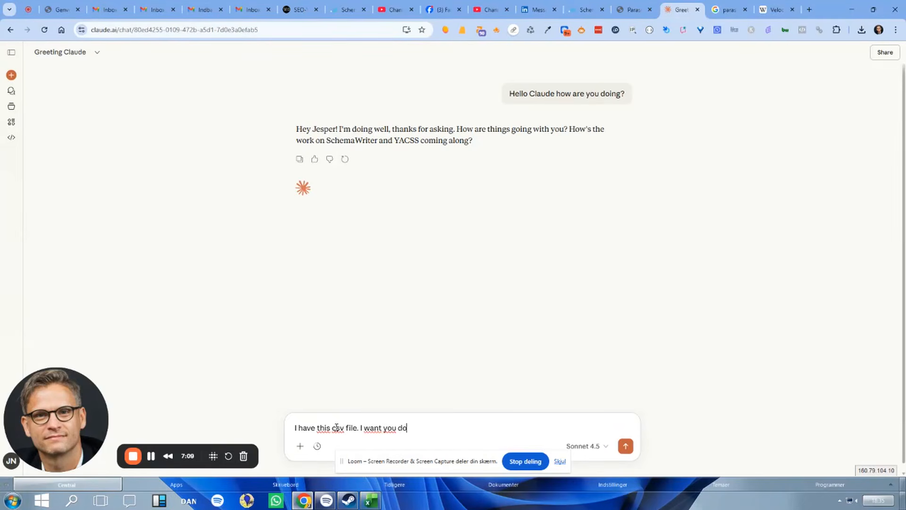
pyautogui.press('BackSpace')
pyautogui.write('o analyze it veryt t')
pyautogui.press('BackSpace')
pyautogui.press('BackSpace')
pyautogui.press('BackSpace')
pyautogui.write('detail')
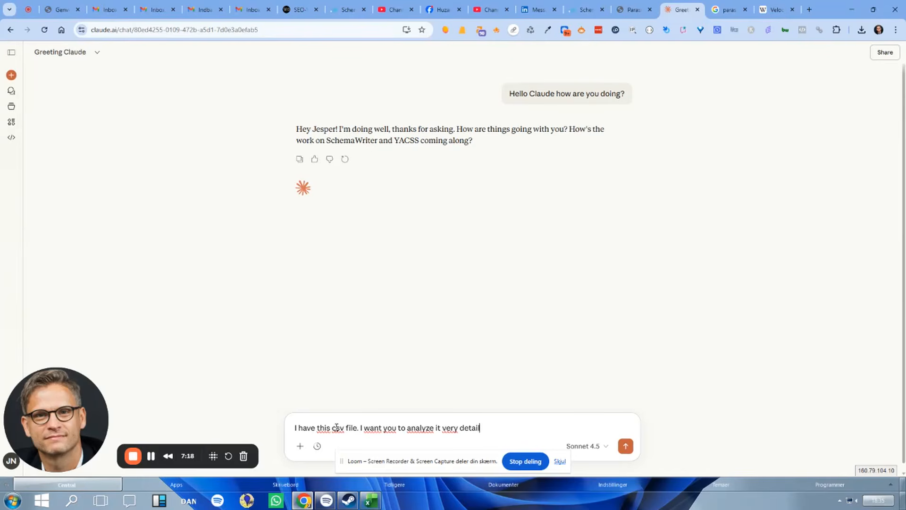
# Finish the word "detailed" and continue the draft with "I want to write an article with the title Parasite seo with social media, and".
pyautogui.write('ed. I wantq t')
pyautogui.press('BackSpace')
pyautogui.press('BackSpace')
pyautogui.press('BackSpace')
pyautogui.write('to write an artri')
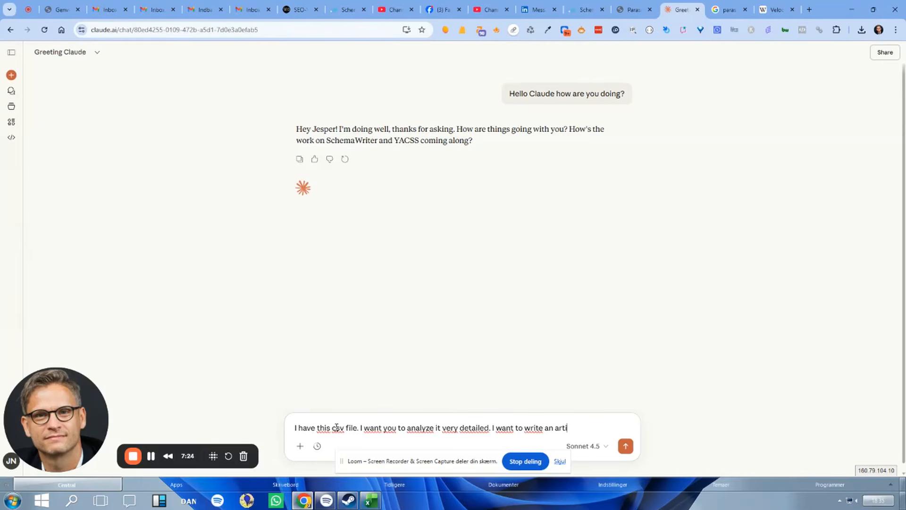
pyautogui.write('le with the')
pyautogui.write(' title Par')
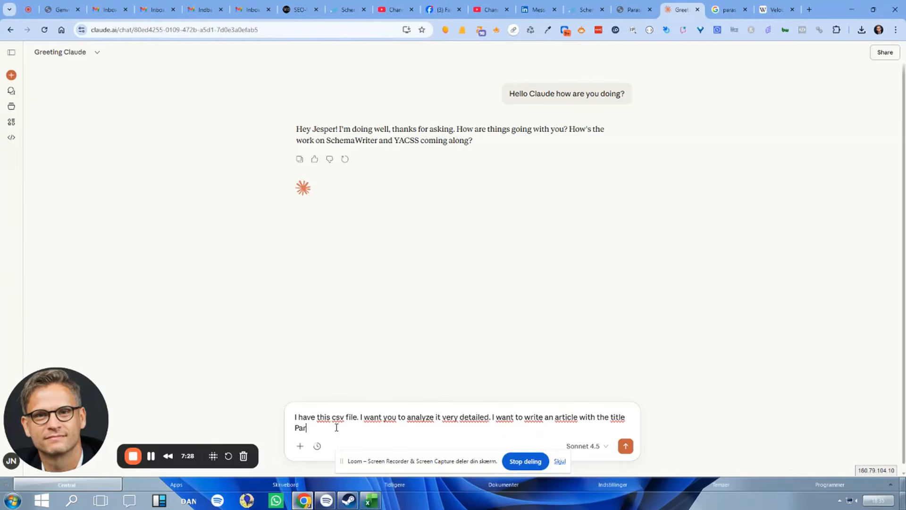
pyautogui.write('asite seo with social media, and')
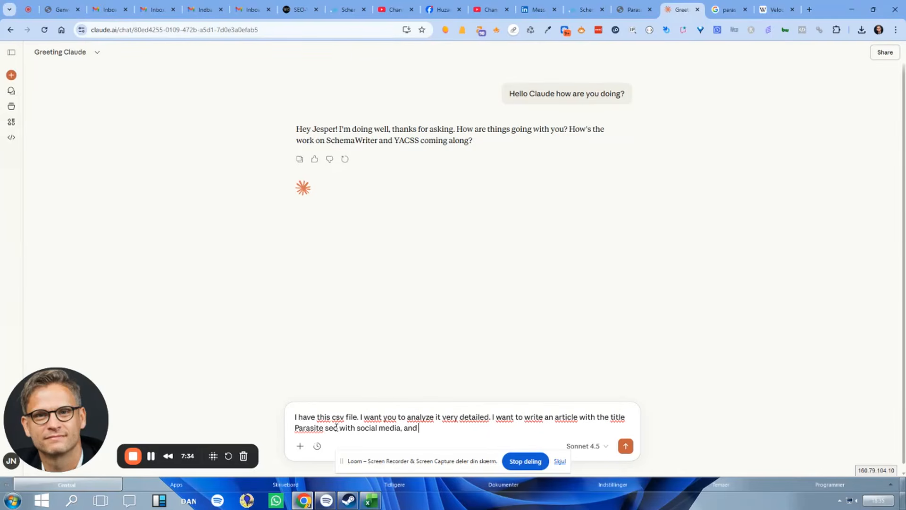
# Complete the draft's first paragraph with "I want to use this csv file that I give to you, as the basis of your analysis.".
pyautogui.write(' I want to use this csv')
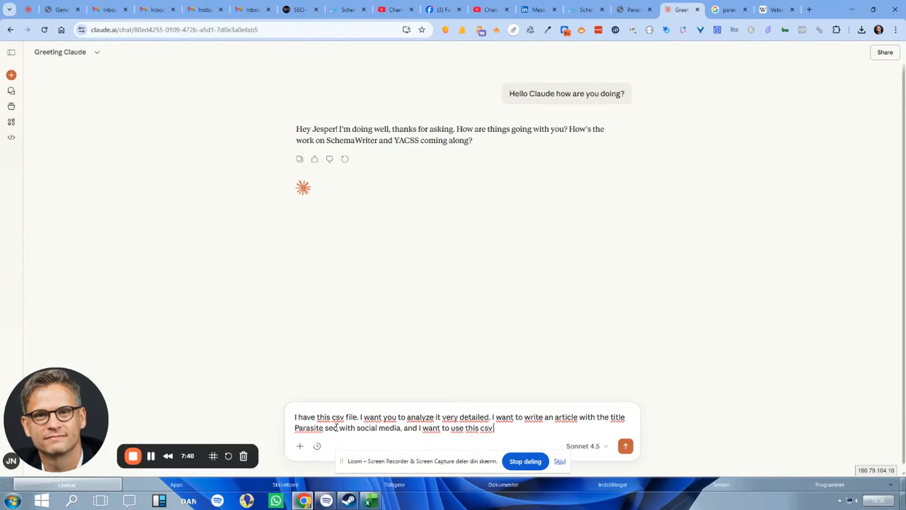
pyautogui.write(' file that I give to you,')
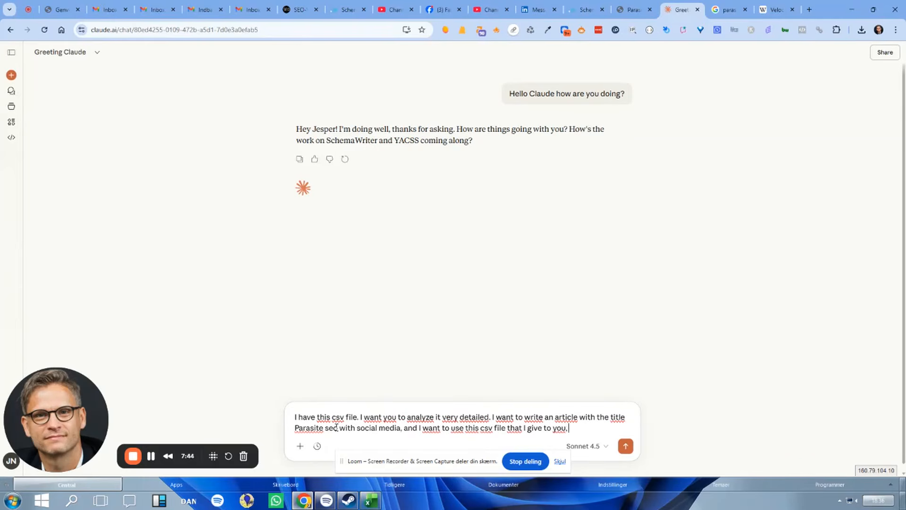
pyautogui.write(' as the baa')
pyautogui.write('sius')
pyautogui.write(' of yuour')
pyautogui.press('BackSpace')
pyautogui.press('BackSpace')
pyautogui.press('BackSpace')
pyautogui.press('BackSpace')
pyautogui.write('our analy')
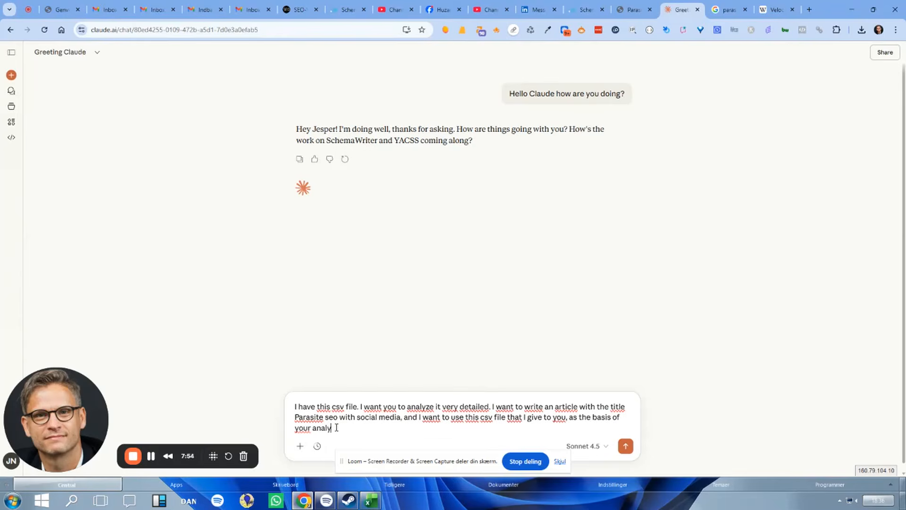
pyautogui.write('sis.')
# Start a second paragraph in the draft with "The file contains the entities from the top 10 search results, and".
pyautogui.press('Return')
pyautogui.press('Return')
pyautogui.write('The fil')
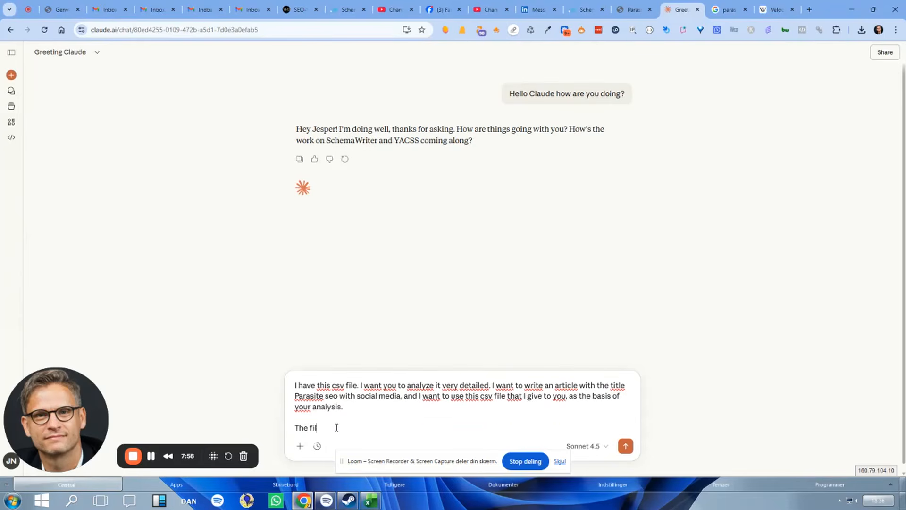
pyautogui.write('e ccontains the entities from the t')
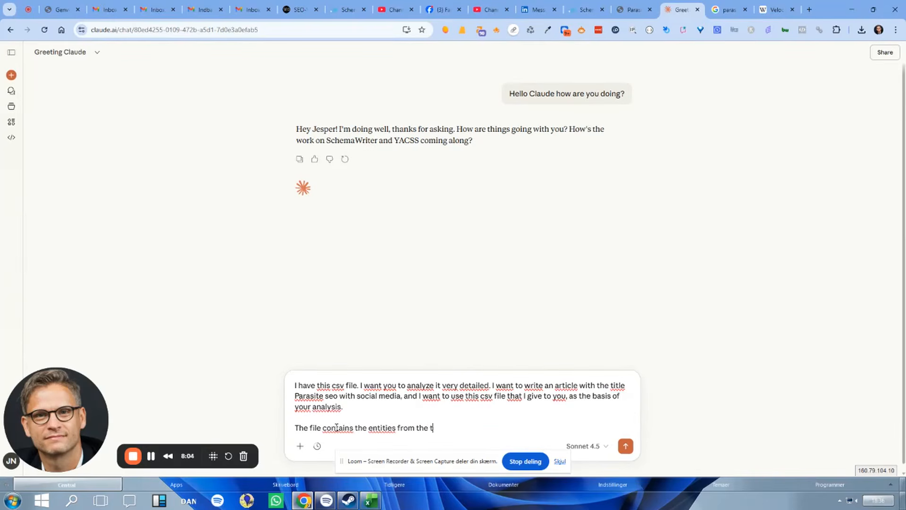
pyautogui.write('op 10 search results, and')
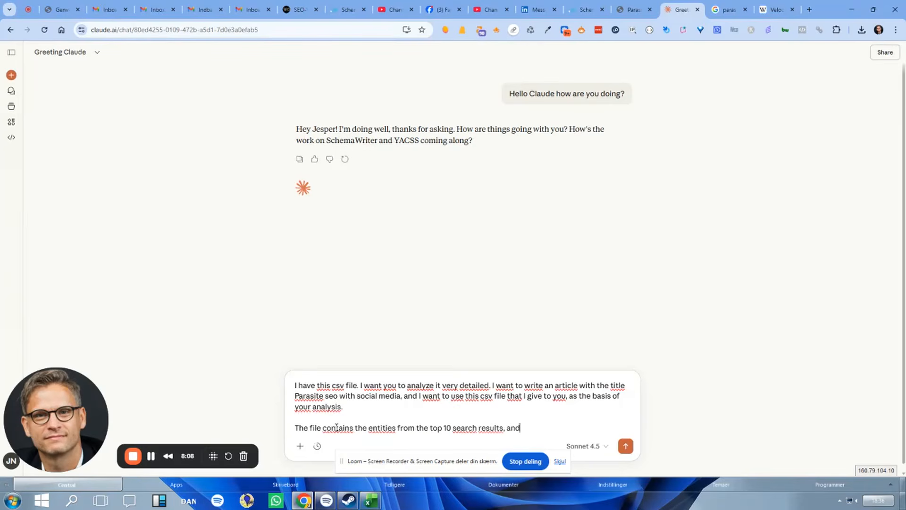
# Complete the second paragraph with "it show which entities are used, and where they are used.".
pyautogui.write(' it show which entitei')
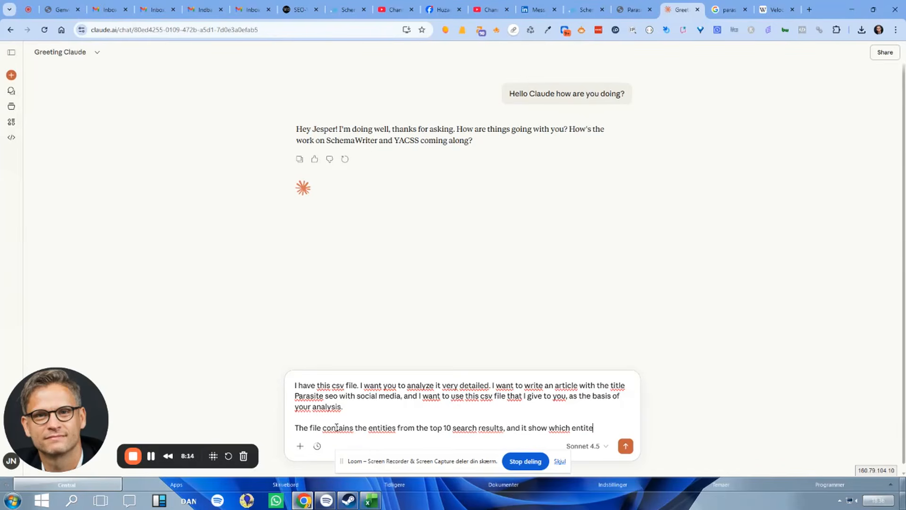
pyautogui.press('BackSpace')
pyautogui.write('ies')
pyautogui.press('BackSpace')
pyautogui.press('BackSpace')
pyautogui.write('ues are')
pyautogui.press('BackSpace')
pyautogui.press('BackSpace')
pyautogui.press('BackSpace')
pyautogui.press('BackSpace')
pyautogui.press('BackSpace')
pyautogui.press('BackSpace')
pyautogui.write('aare suite')
pyautogui.press('BackSpace')
pyautogui.press('BackSpace')
pyautogui.press('BackSpace')
pyautogui.press('BackSpace')
pyautogui.press('BackSpace')
pyautogui.press('BackSpace')
pyautogui.press('BackSpace')
pyautogui.write('used, an')
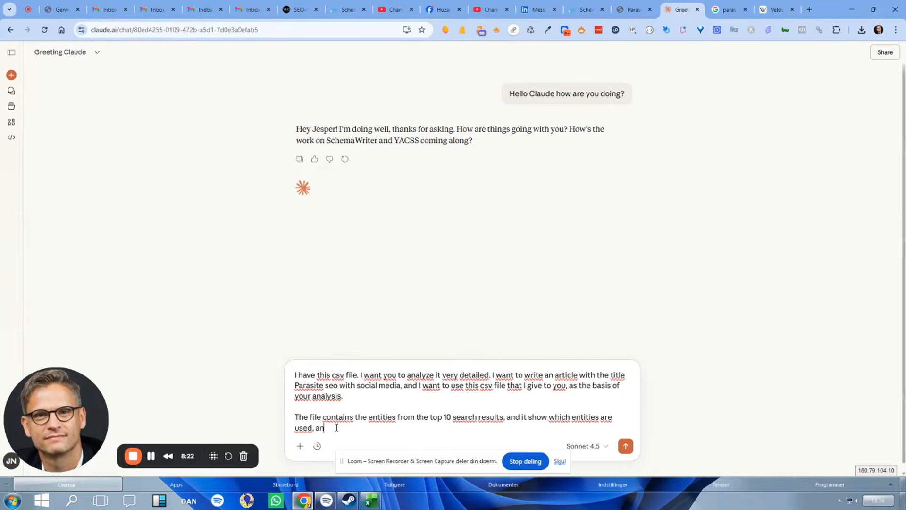
pyautogui.write('d where they are used.')
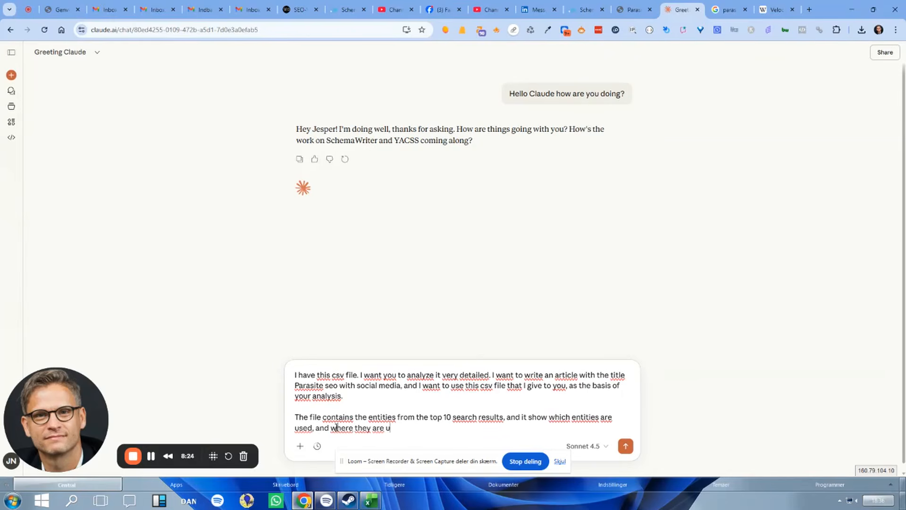
# Start a third paragraph in the draft with "Analyze the csv in super detail, and".
pyautogui.hotkey('shift', 'Return')
pyautogui.hotkey('shift', 'Return')
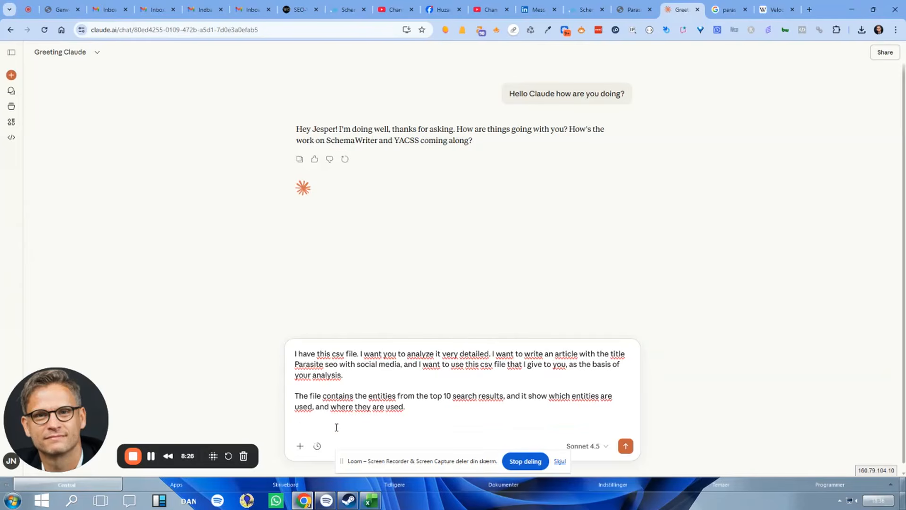
pyautogui.write('Aan')
pyautogui.write('lyze the')
pyautogui.write(' csv in')
pyautogui.write(' super')
pyautogui.write(' detail, and')
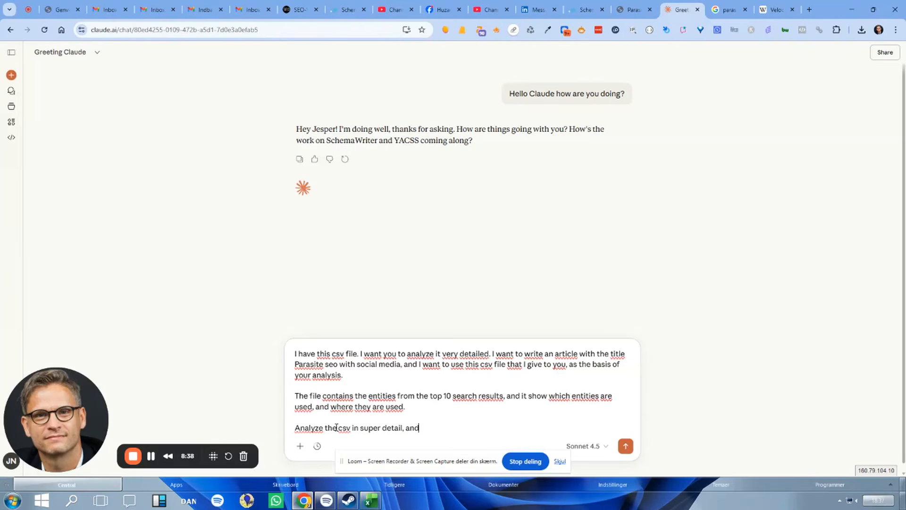
# Finish the third paragraph with "give me suggestions and recommendations for the article!" and send the message.
pyautogui.write(' give me suggestiosn')
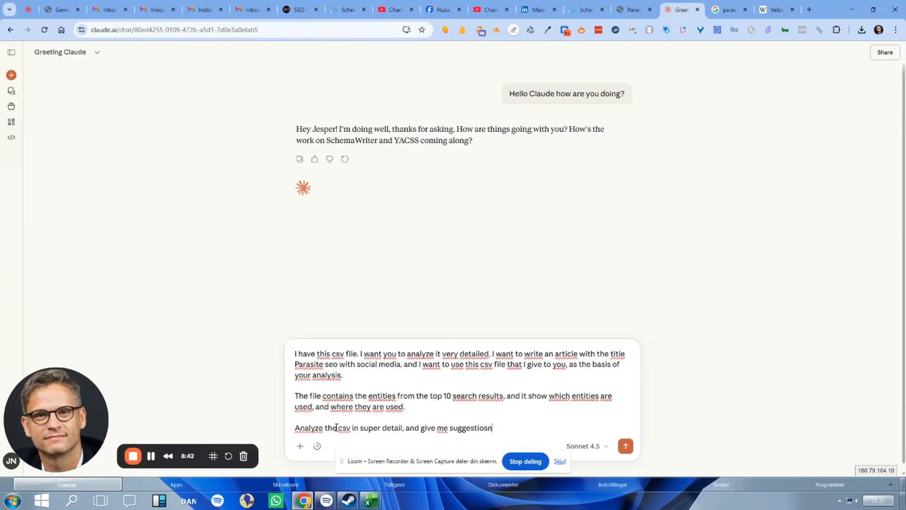
pyautogui.press('BackSpace')
pyautogui.press('BackSpace')
pyautogui.write('ns ad')
pyautogui.press('BackSpace')
pyautogui.press('BackSpace')
pyautogui.write('nd recommee')
pyautogui.press('BackSpace')
pyautogui.write('ndations')
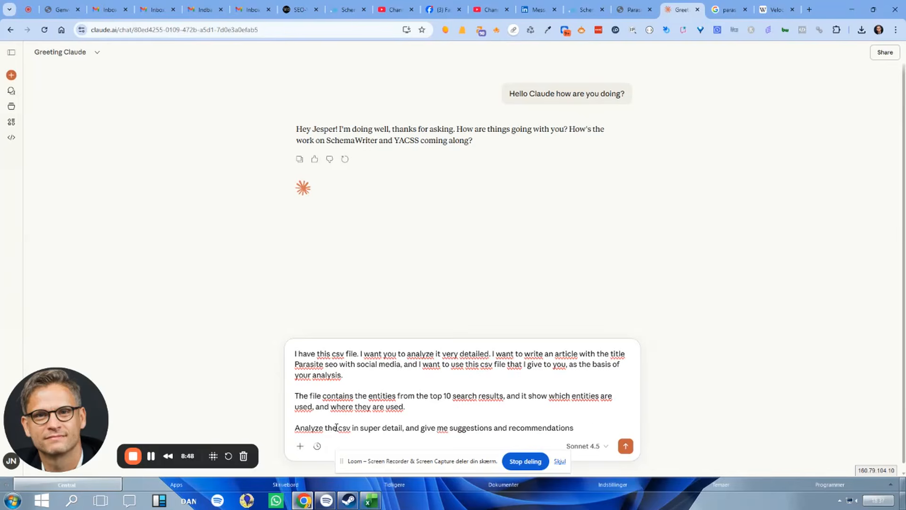
pyautogui.write(' for the article.')
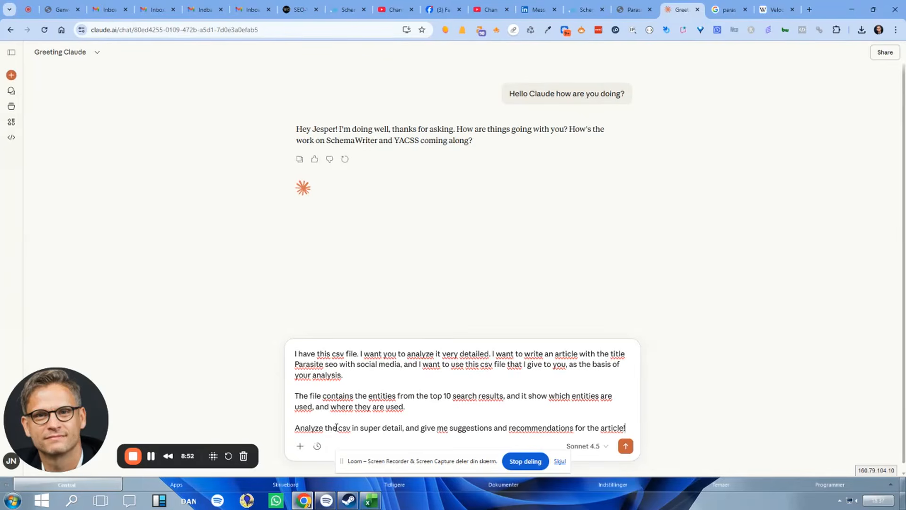
pyautogui.press('Return')
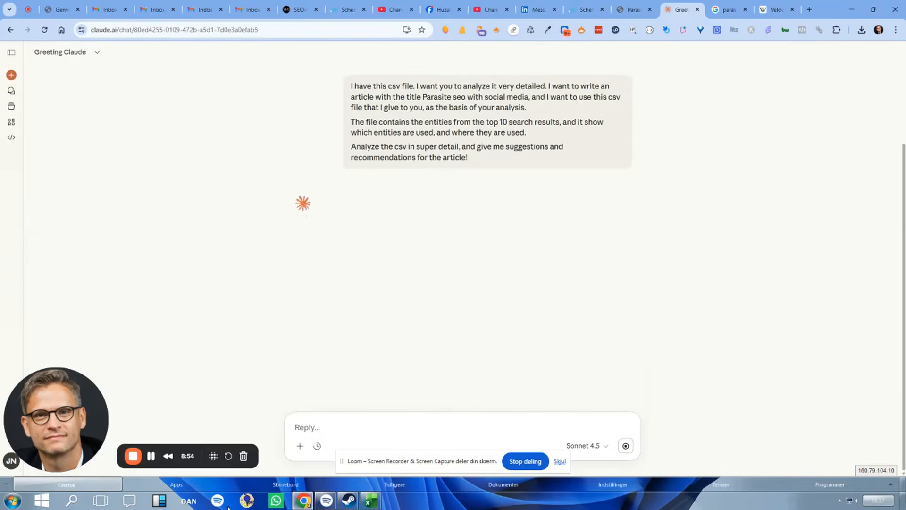
# Attach the recent file entities-export-2026-01-12 from File Explorer to the Claude chat, maximize the browser again, and send the file.
pyautogui.moveTo(372, 503)
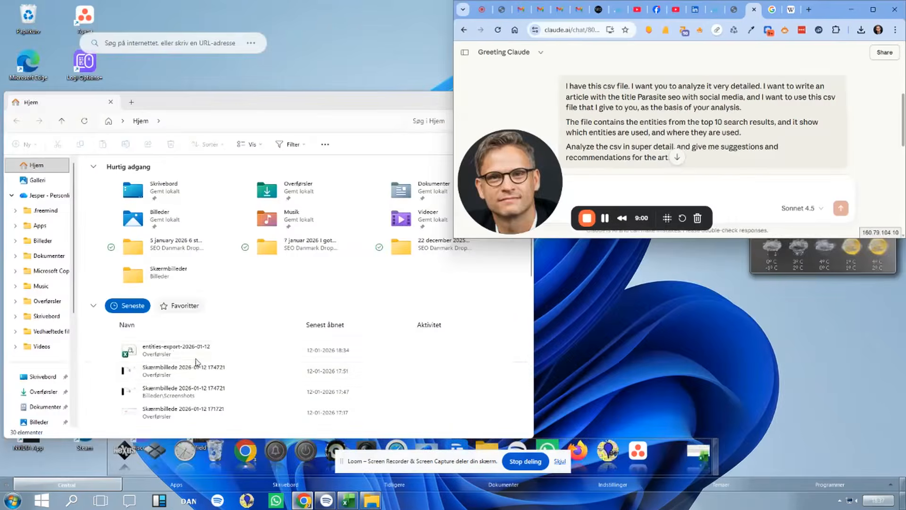
pyautogui.moveTo(170, 350); pyautogui.dragTo(734, 142)
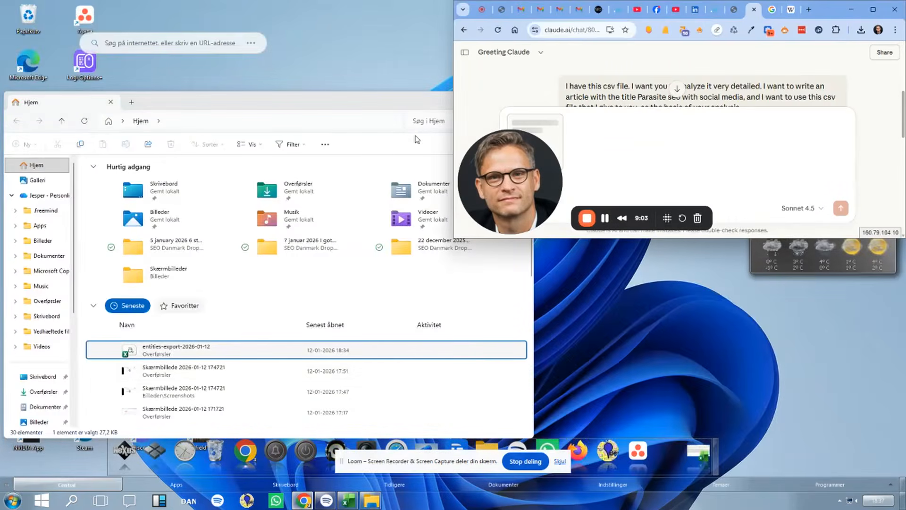
pyautogui.click(873, 10)
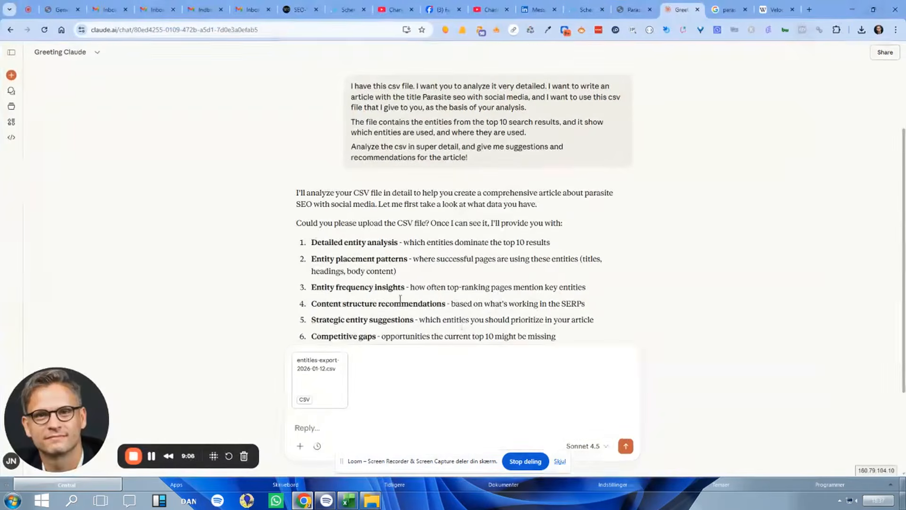
pyautogui.click(625, 446)
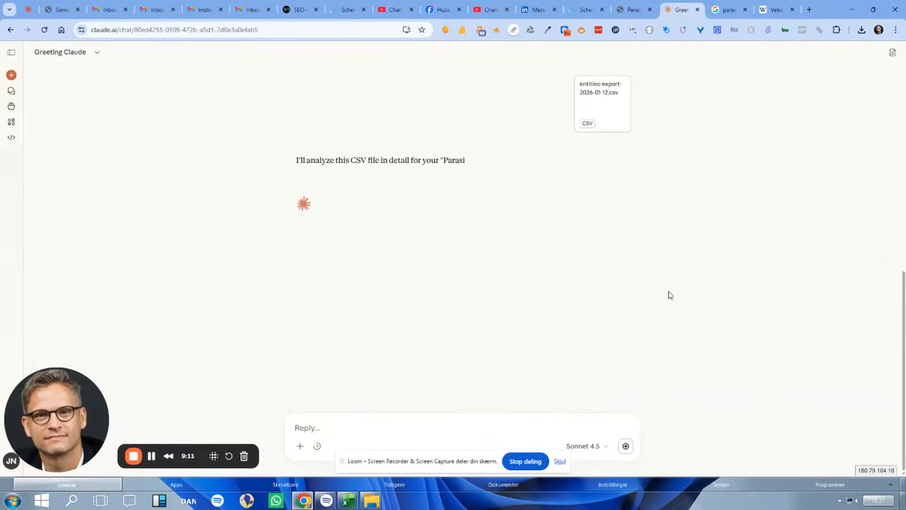
# Open the chat's model list to view the available Claude models.
pyautogui.click(606, 452)
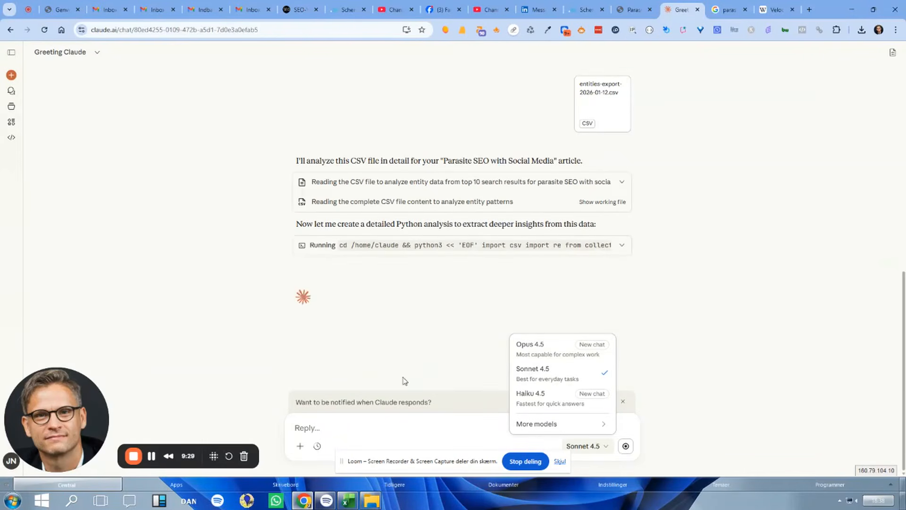
pyautogui.click(152, 455)
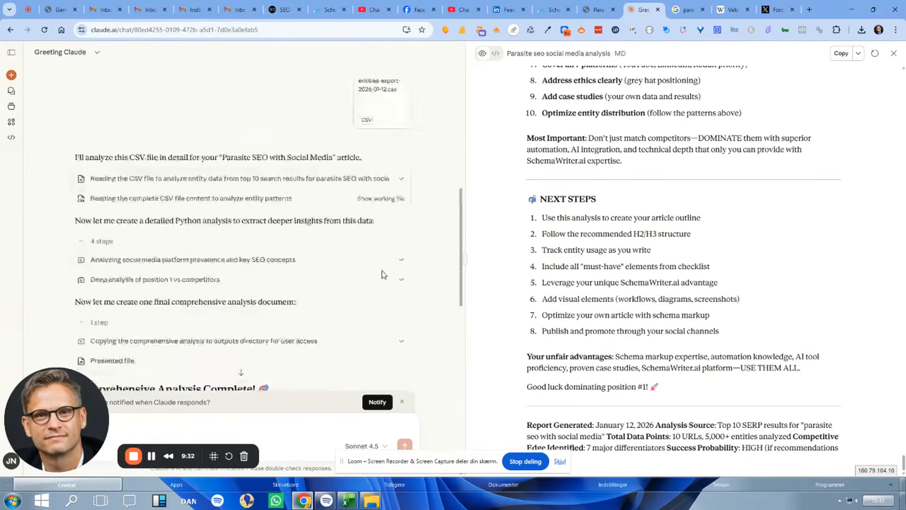
# Review the chat from the sent CSV prompt through Claude's reply to the steps of its file analysis.
pyautogui.scroll(-6, 383, 276)
pyautogui.scroll(10, 385, 275)
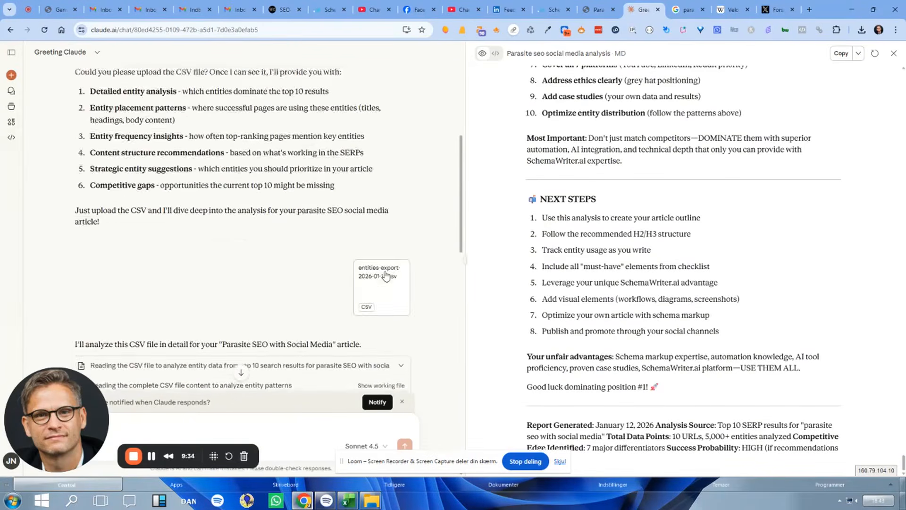
pyautogui.scroll(3, 385, 275)
pyautogui.scroll(-3, 384, 271)
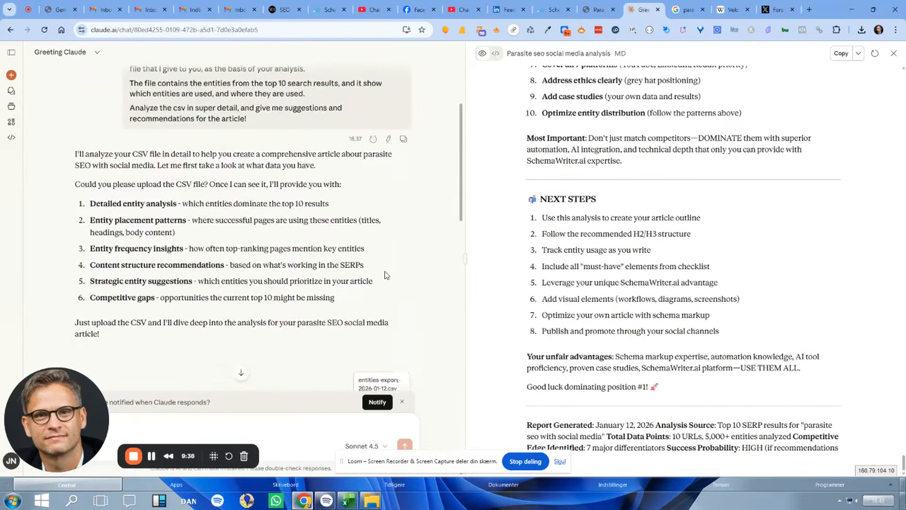
pyautogui.scroll(1, 387, 278)
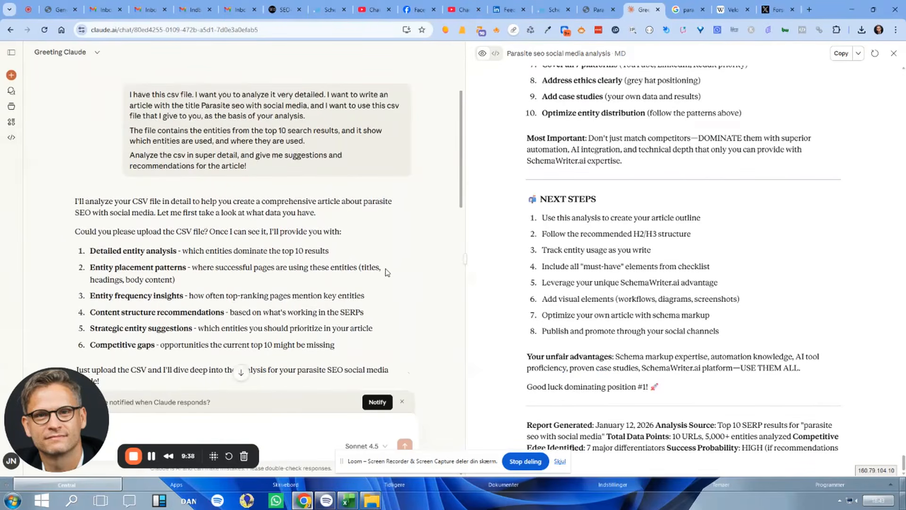
pyautogui.moveTo(260, 116); pyautogui.dragTo(272, 152)
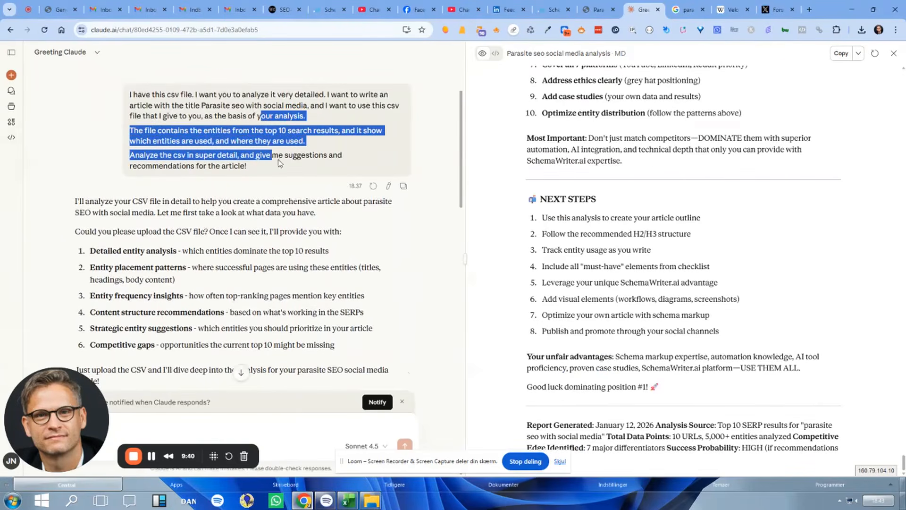
pyautogui.scroll(-4, 280, 163)
pyautogui.scroll(-2, 380, 239)
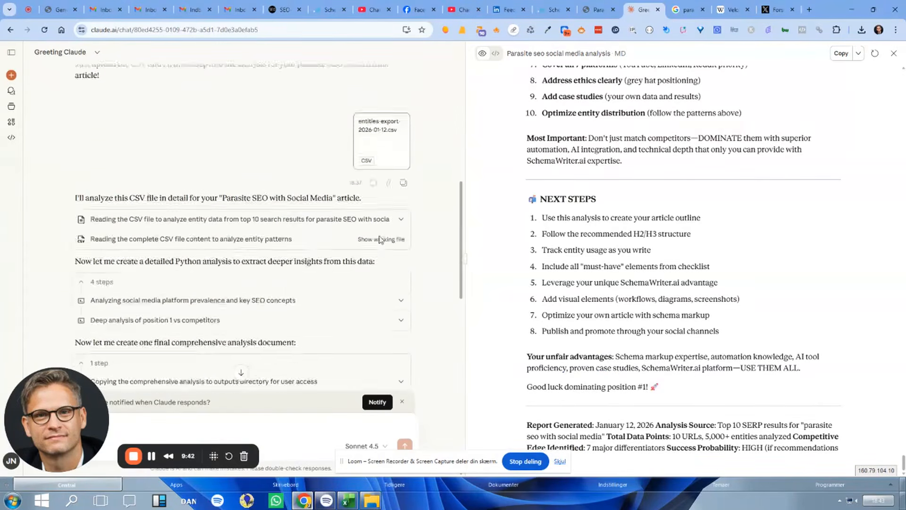
pyautogui.scroll(-2, 380, 240)
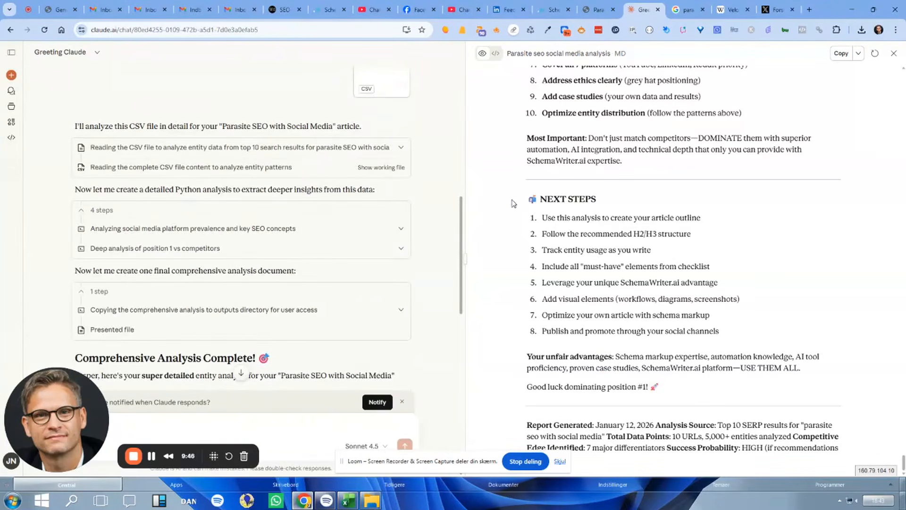
# Go to the beginning of the Parasite seo social media analysis document and read its executive summary and key findings.
pyautogui.scroll(20, 680, 203)
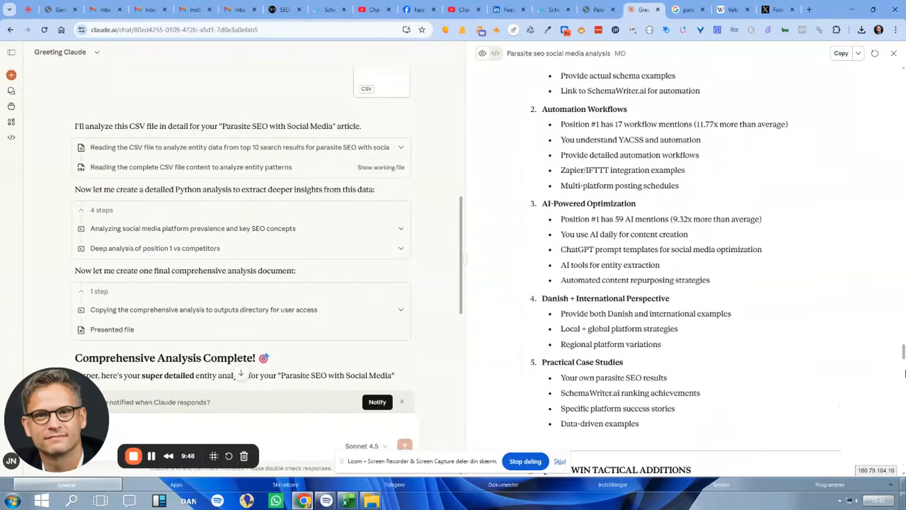
pyautogui.moveTo(904, 355); pyautogui.dragTo(884, 65)
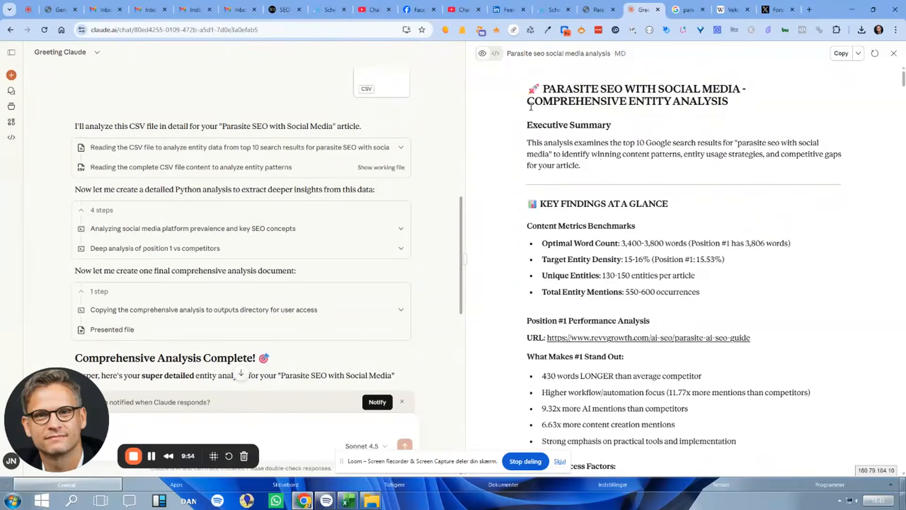
pyautogui.moveTo(530, 109); pyautogui.dragTo(715, 339)
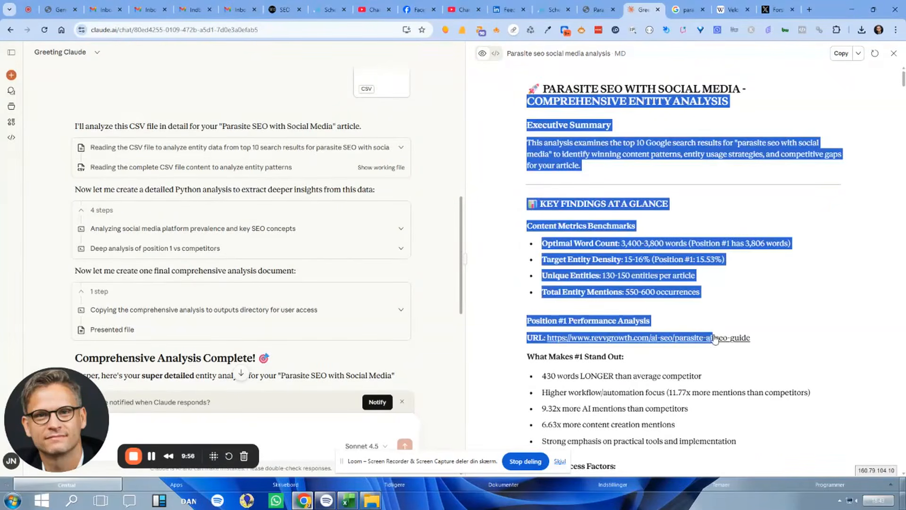
# Examine the target keyword in the executive summary and the content metrics benchmarks for word count, entity density, unique entities and total entity mentions.
pyautogui.click(775, 144)
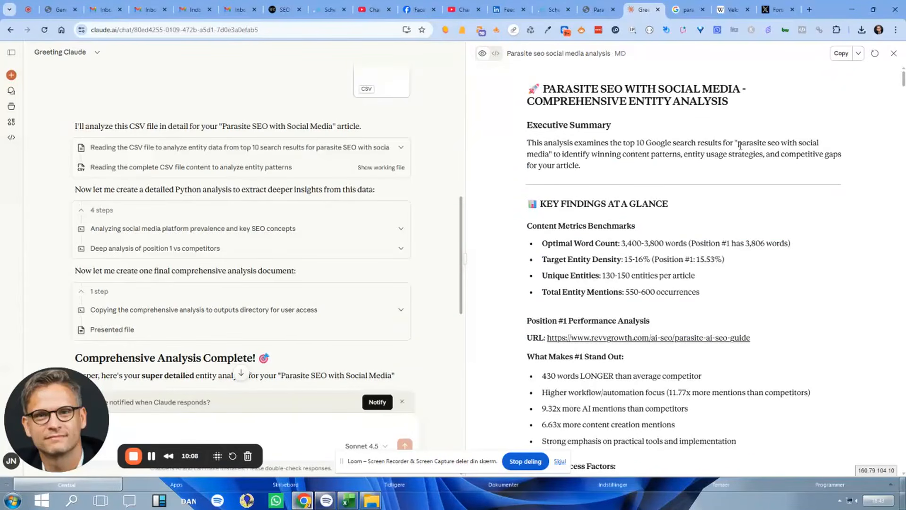
pyautogui.moveTo(739, 143); pyautogui.dragTo(546, 154)
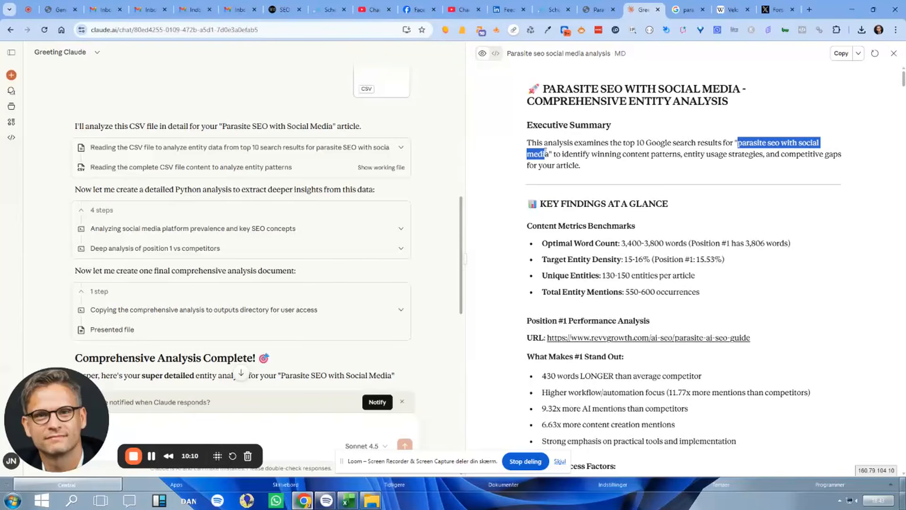
pyautogui.click(585, 152)
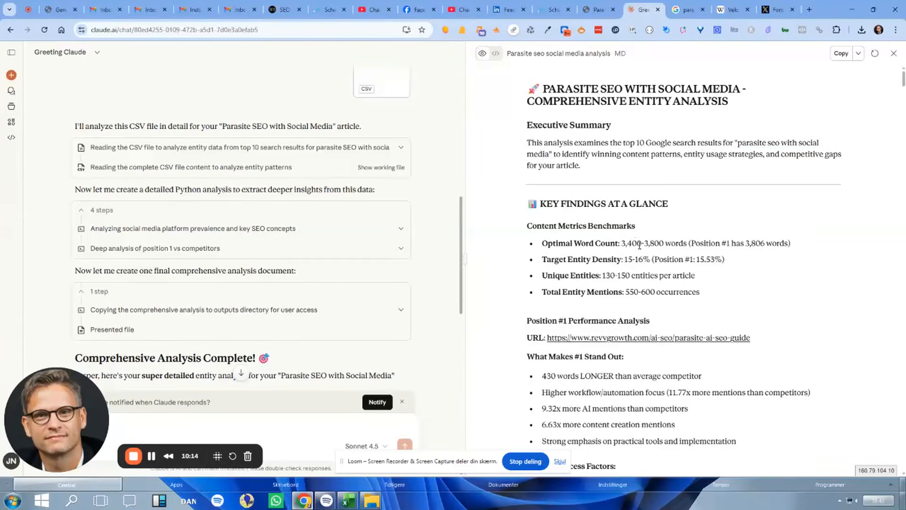
pyautogui.moveTo(622, 243); pyautogui.dragTo(664, 244)
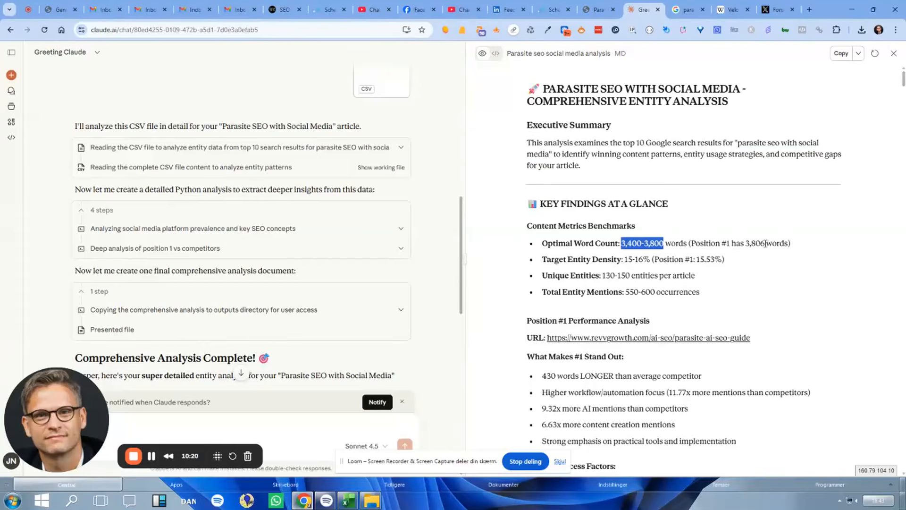
pyautogui.moveTo(765, 243); pyautogui.dragTo(751, 243)
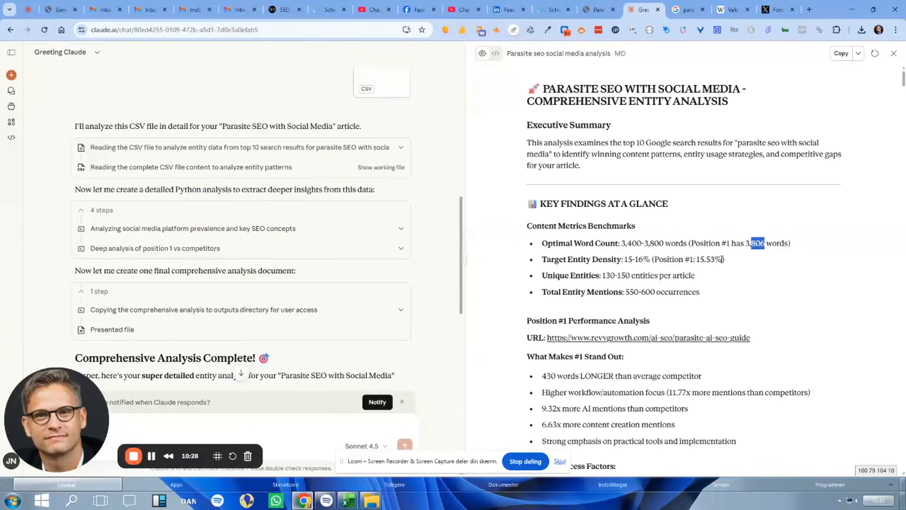
pyautogui.moveTo(723, 259); pyautogui.dragTo(694, 259)
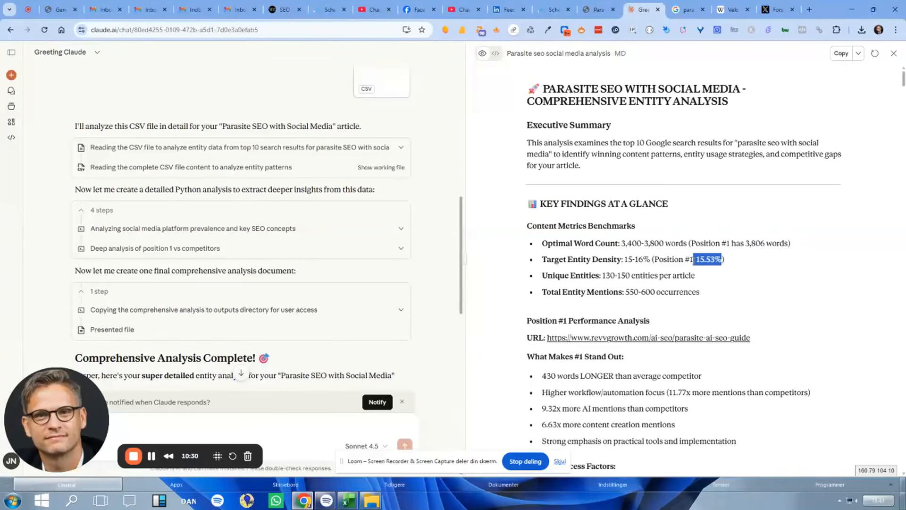
pyautogui.click(708, 260)
pyautogui.moveTo(627, 291); pyautogui.dragTo(639, 292)
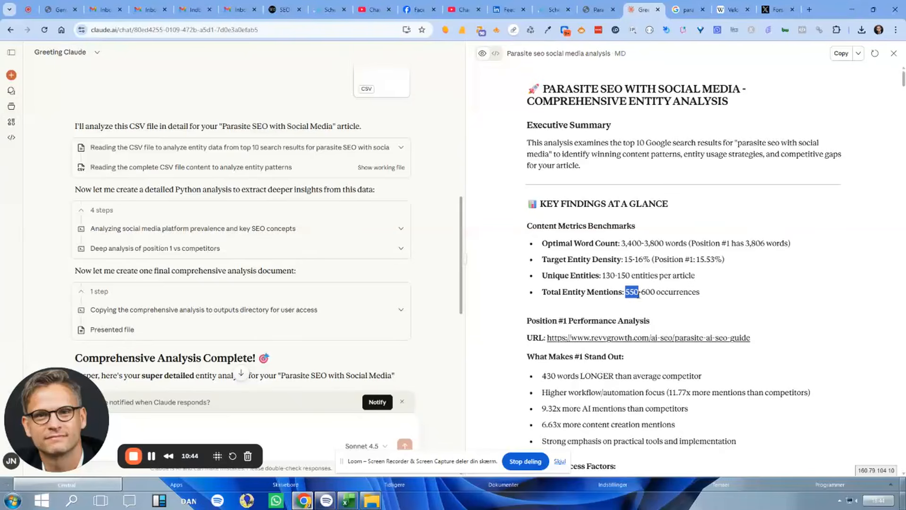
pyautogui.moveTo(643, 292); pyautogui.dragTo(652, 293)
pyautogui.moveTo(603, 275)
pyautogui.mouseDown()
pyautogui.moveTo(634, 292)
pyautogui.moveTo(616, 276)
pyautogui.mouseUp()
pyautogui.click(626, 290)
pyautogui.click(626, 291)
# Check the Wikipedia article on Velocity, and return to the Claude analysis to examine its unique entities and total entity mentions benchmarks.
pyautogui.click(733, 10)
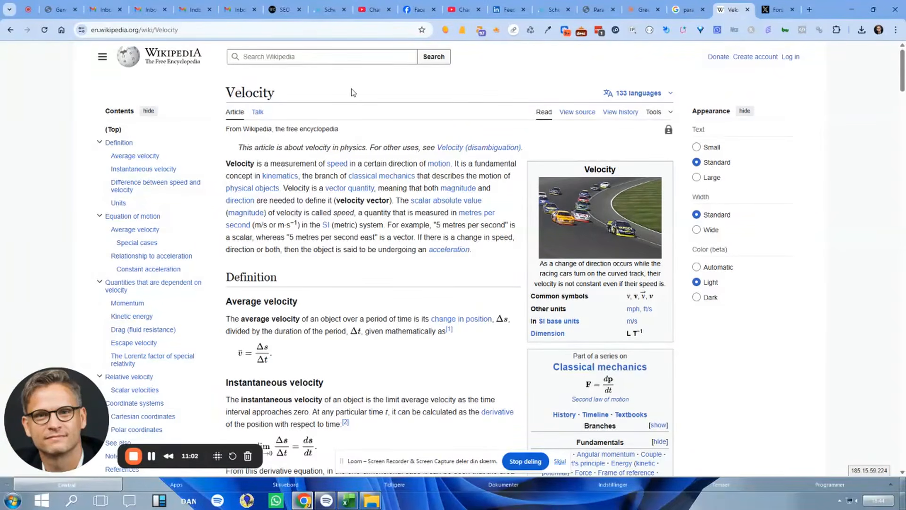
pyautogui.click(631, 11)
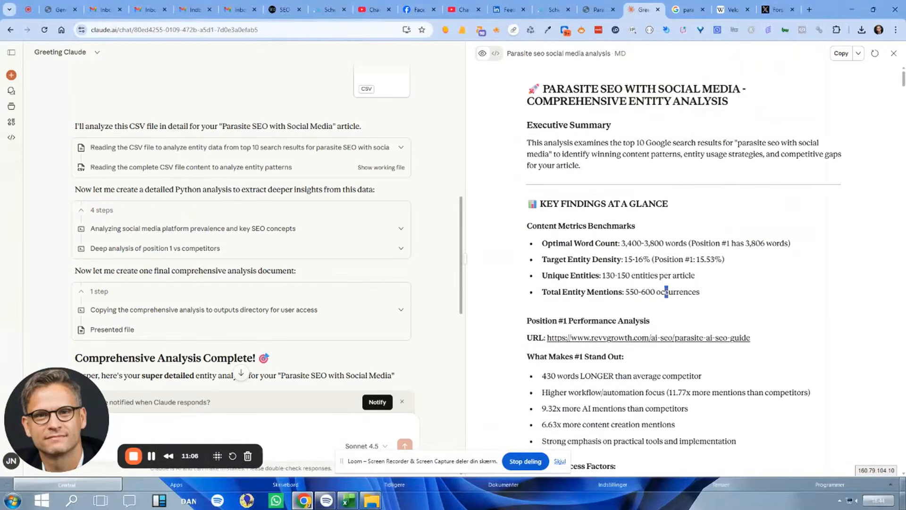
pyautogui.moveTo(667, 291); pyautogui.dragTo(630, 292)
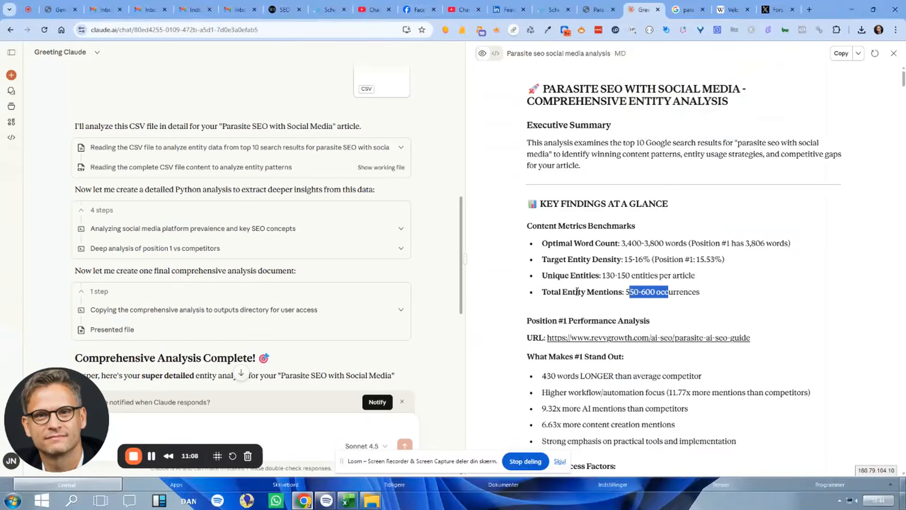
pyautogui.moveTo(567, 292); pyautogui.dragTo(601, 276)
pyautogui.click(608, 277)
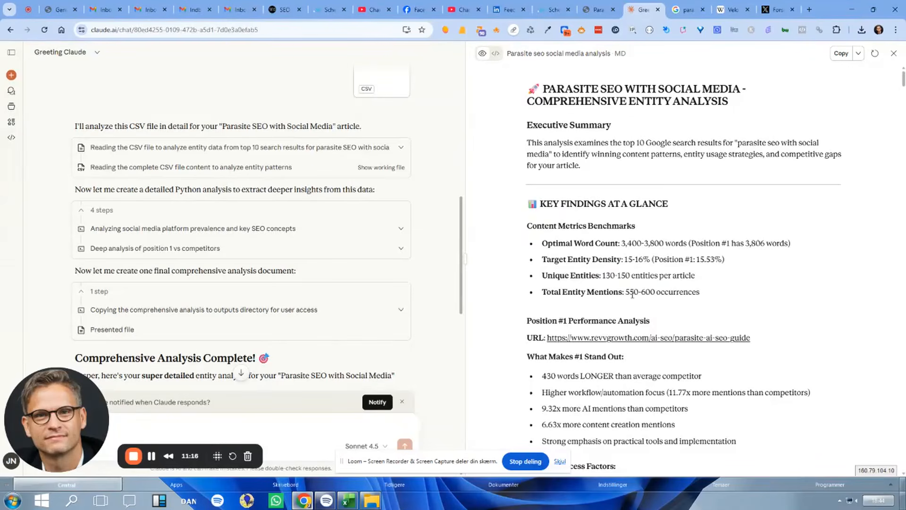
pyautogui.moveTo(626, 291); pyautogui.dragTo(656, 291)
# Read the rest of the analysis document, from the Position #1 performance analysis through entity coverage, platform prioritization and heading strategy to the next steps.
pyautogui.scroll(-4, 801, 277)
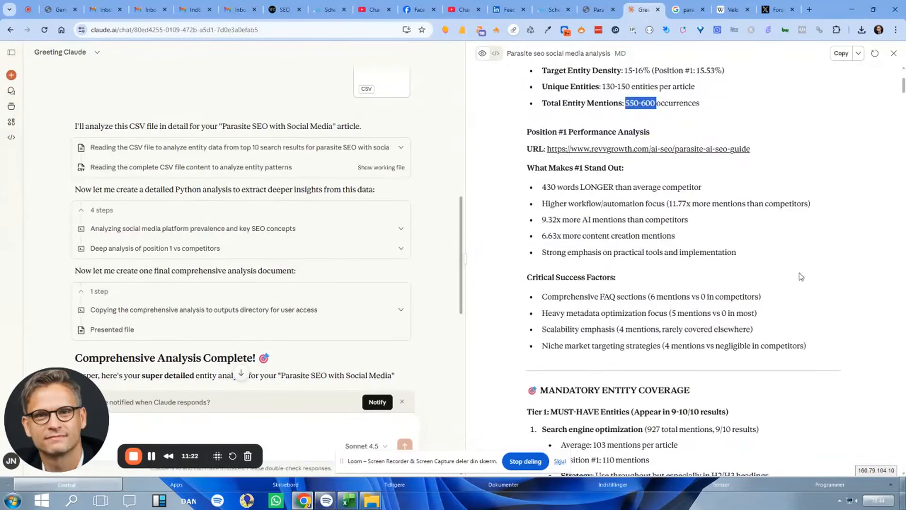
pyautogui.moveTo(525, 133); pyautogui.dragTo(630, 252)
pyautogui.scroll(-6, 841, 302)
pyautogui.scroll(1, 842, 302)
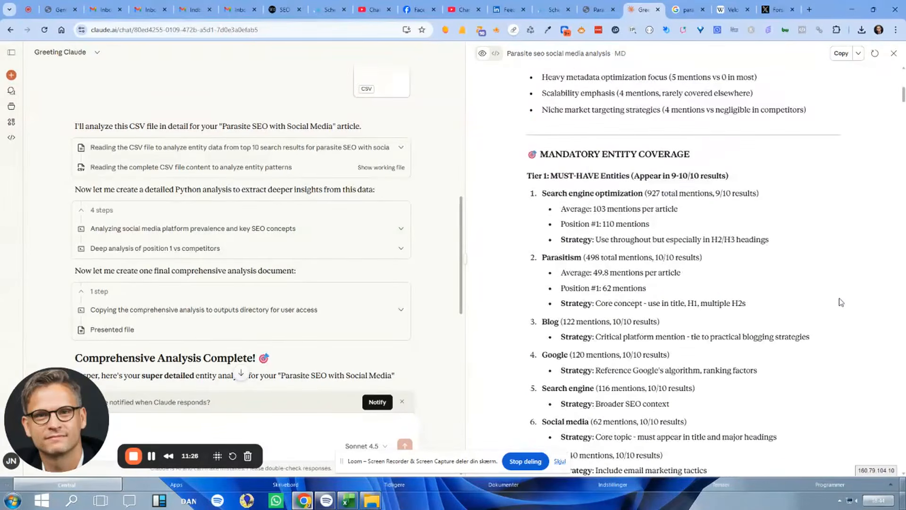
pyautogui.scroll(-14, 841, 302)
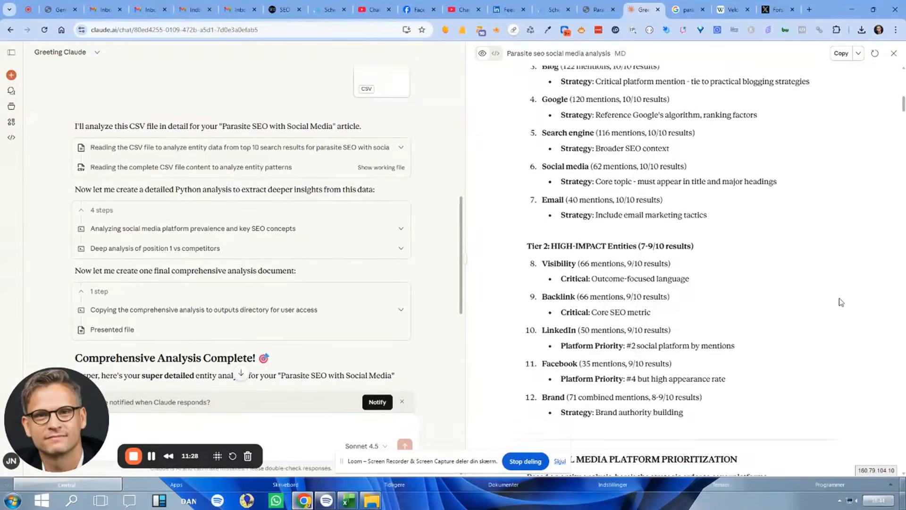
pyautogui.scroll(1, 842, 302)
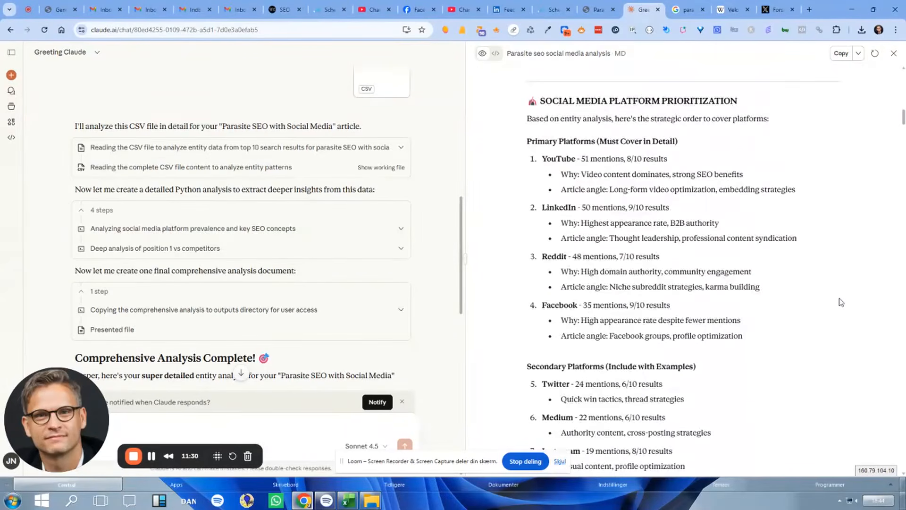
pyautogui.scroll(-15, 841, 302)
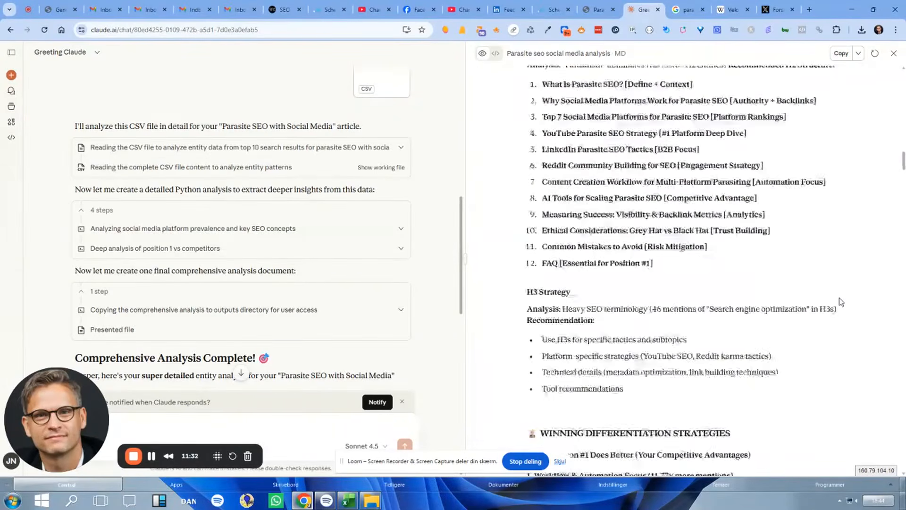
pyautogui.scroll(-7, 839, 303)
pyautogui.scroll(-4, 776, 167)
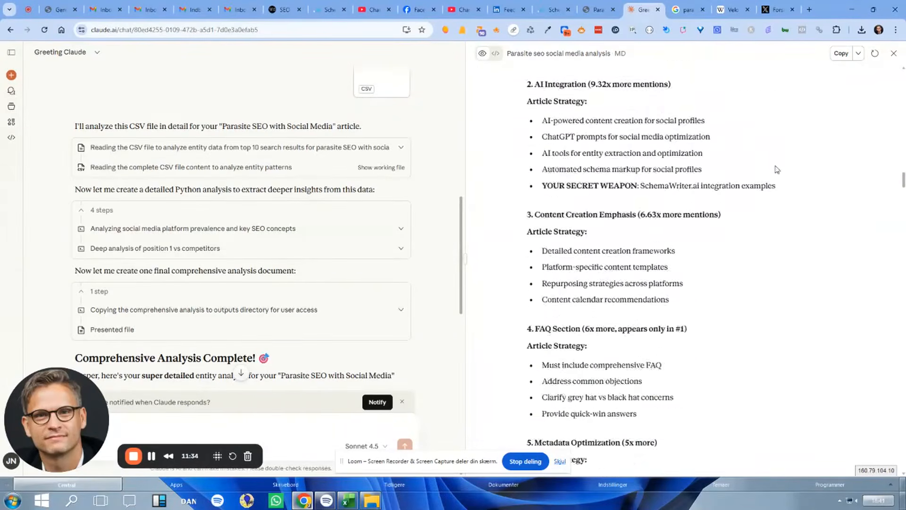
pyautogui.scroll(-15, 777, 170)
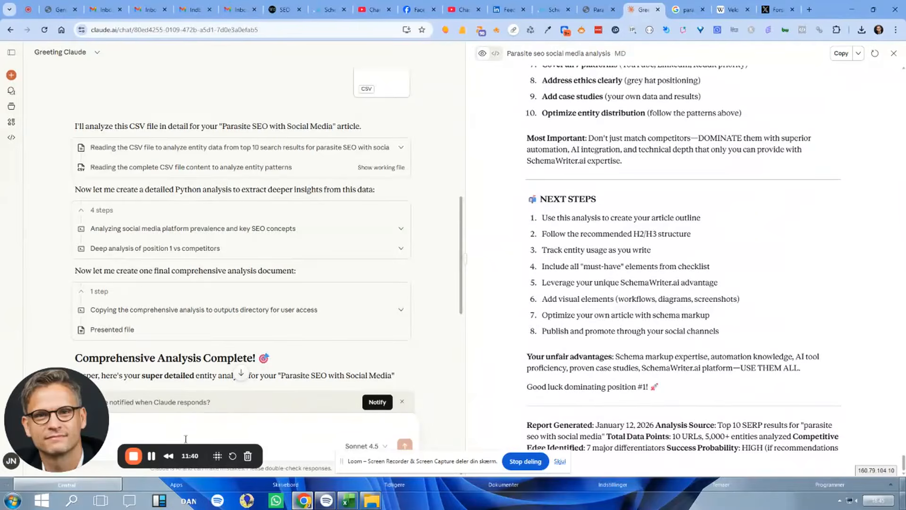
# Send Claude the follow-up request "Could you create an article for me, based on your recommendation?".
pyautogui.scroll(-10, 283, 312)
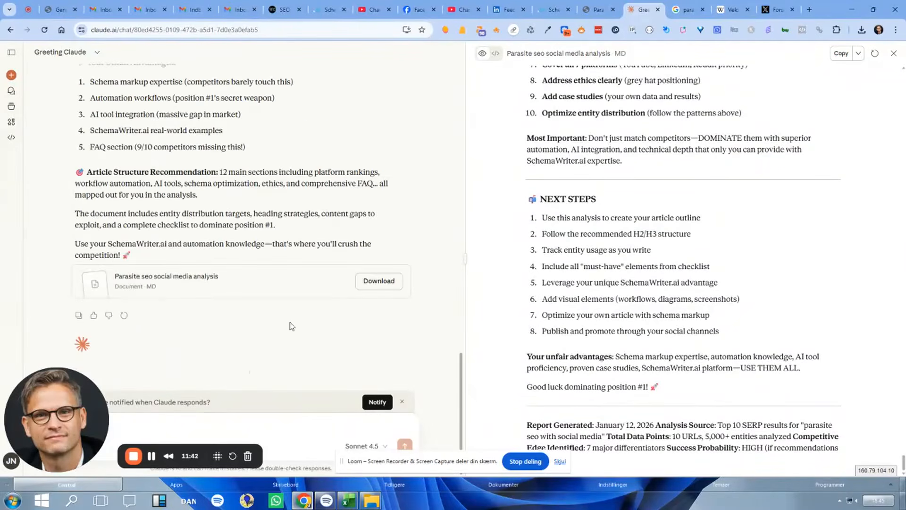
pyautogui.moveTo(64, 417); pyautogui.dragTo(577, 415)
pyautogui.click(126, 429)
pyautogui.write('Cou')
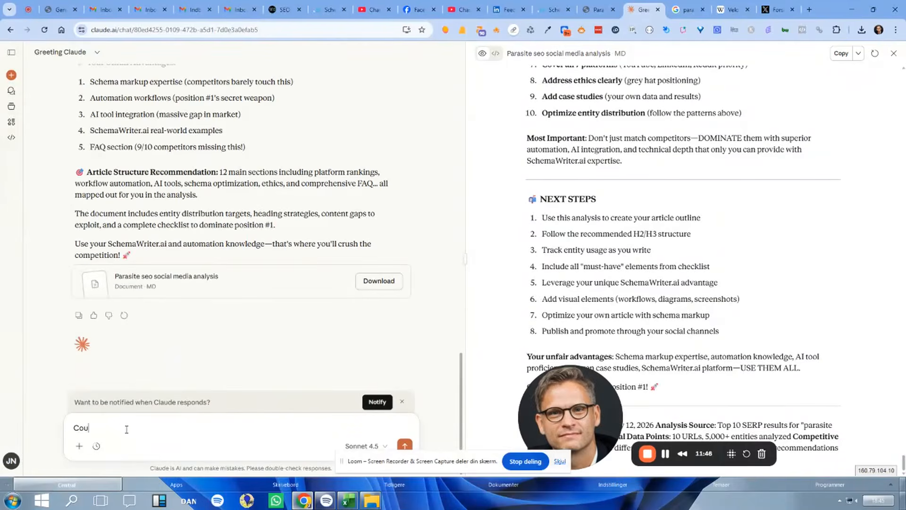
pyautogui.write('ld you create an are')
pyautogui.write('icle for me, bna')
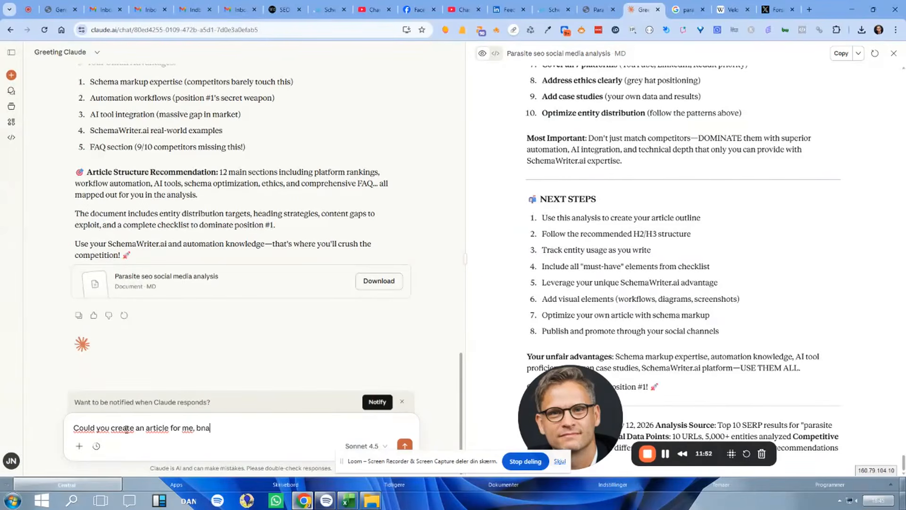
pyautogui.press('BackSpace')
pyautogui.press('BackSpace')
pyautogui.write('ased oin')
pyautogui.press('BackSpace')
pyautogui.press('BackSpace')
pyautogui.press('BackSpace')
pyautogui.write('n your recommendation` ?')
pyautogui.press('BackSpace')
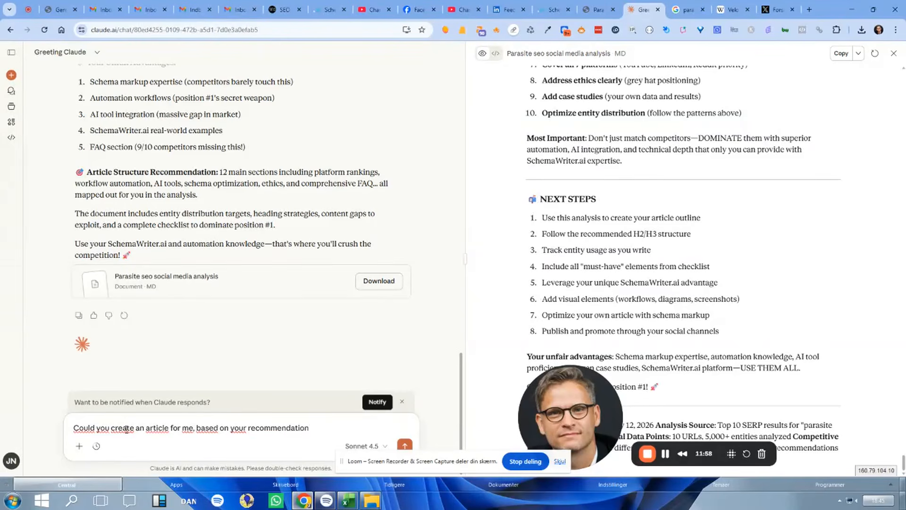
pyautogui.press('Return')
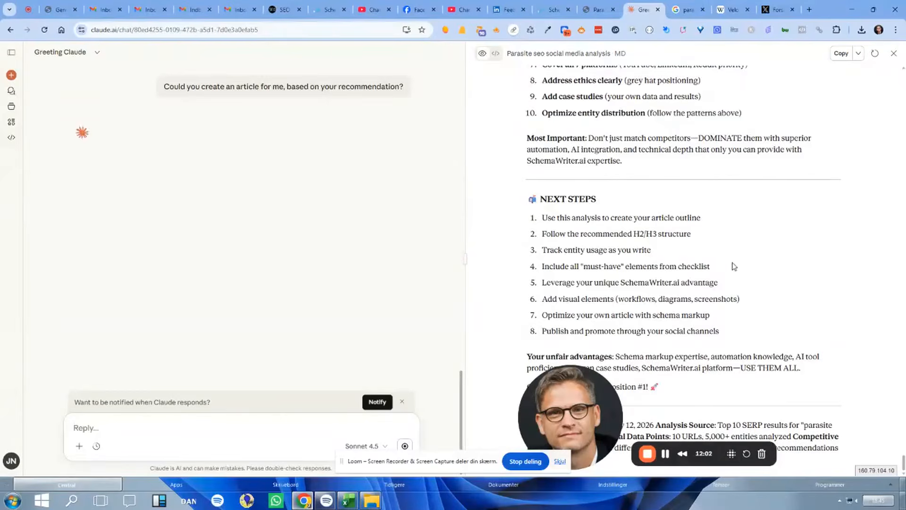
# Review Claude's summary of the article's specifications, features and writing style, and download the Parasite seo social media article document.
pyautogui.scroll(10, 730, 250)
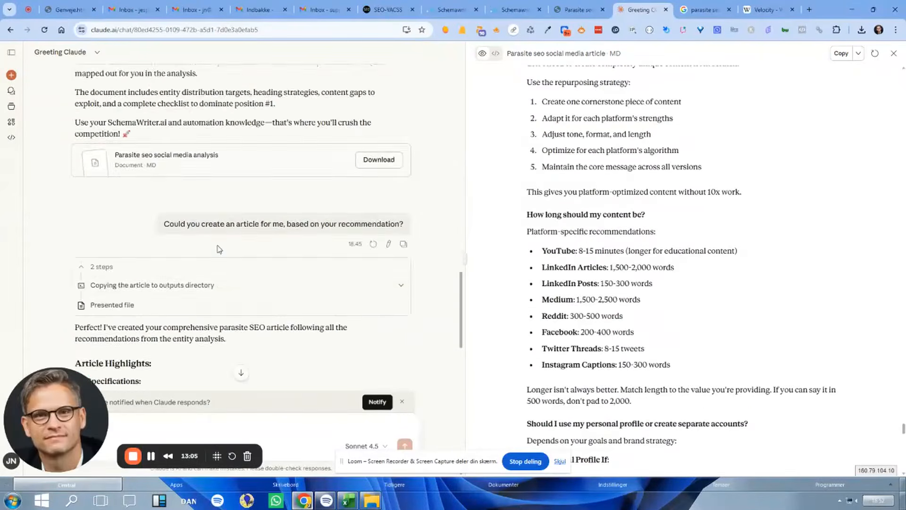
pyautogui.scroll(-5, 217, 248)
pyautogui.scroll(-1, 131, 189)
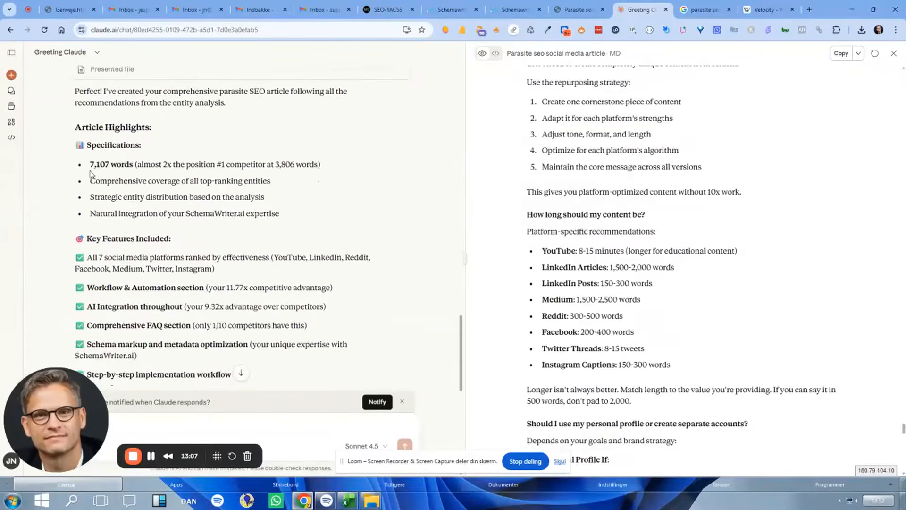
pyautogui.moveTo(91, 165); pyautogui.dragTo(113, 164)
pyautogui.scroll(-10, 324, 291)
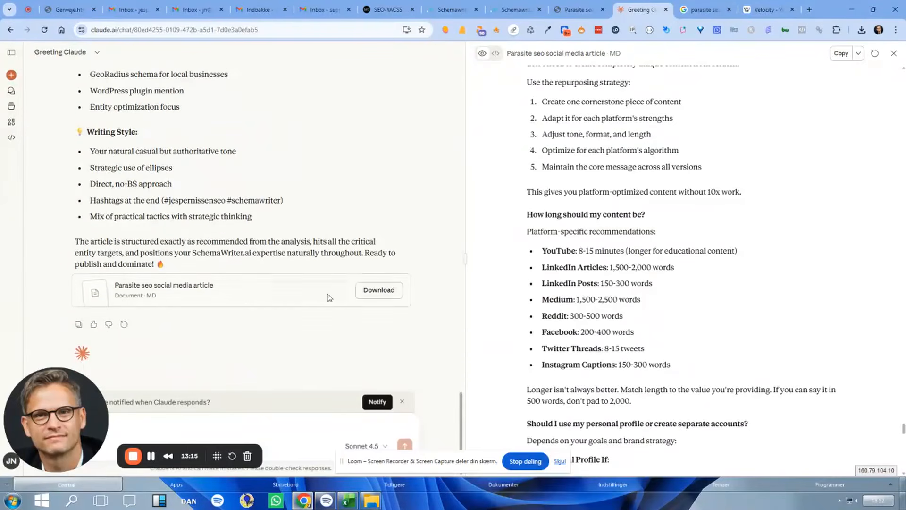
pyautogui.scroll(-1, 193, 301)
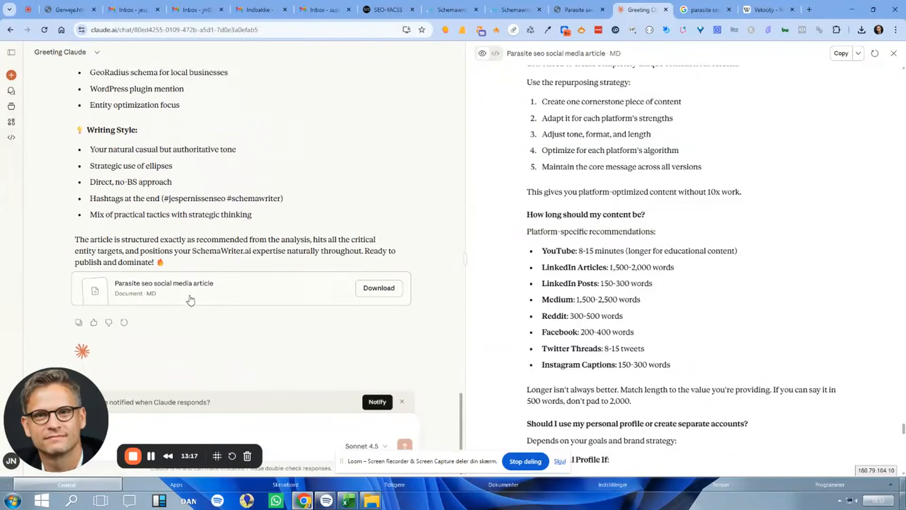
pyautogui.click(378, 281)
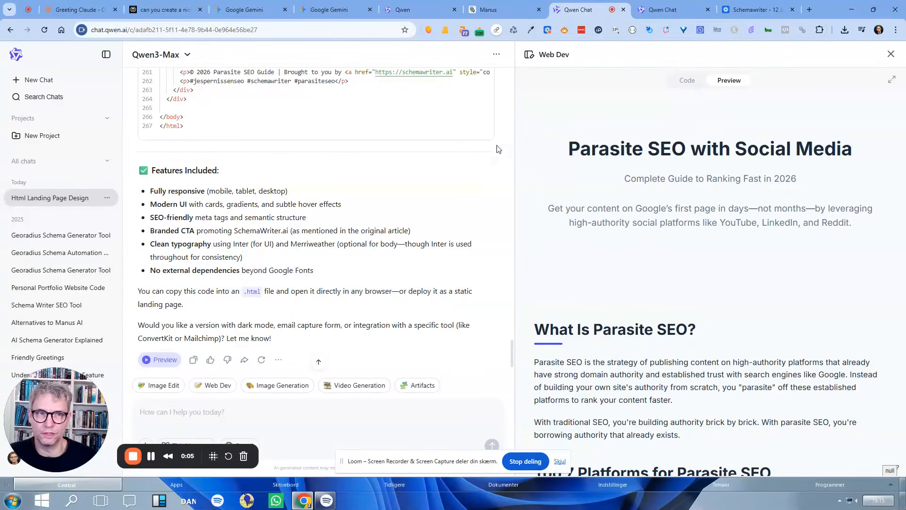
# View the Manus version of the Parasite SEO page, and return to Qwen Chat and widen its web preview pane.
pyautogui.click(491, 10)
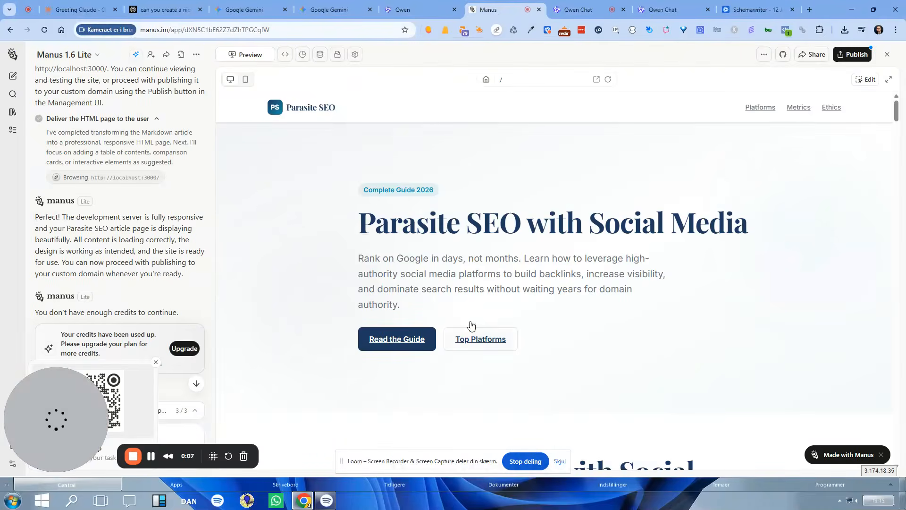
pyautogui.click(568, 12)
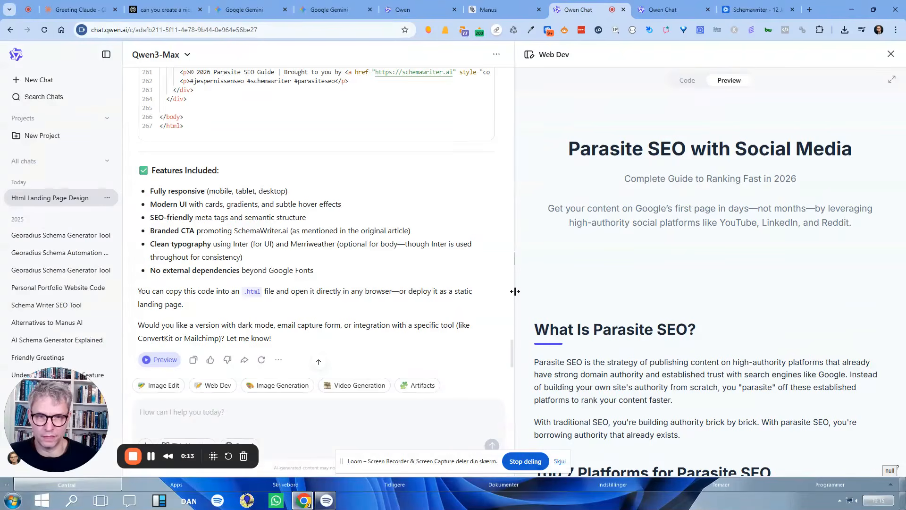
pyautogui.moveTo(515, 292); pyautogui.dragTo(51, 250)
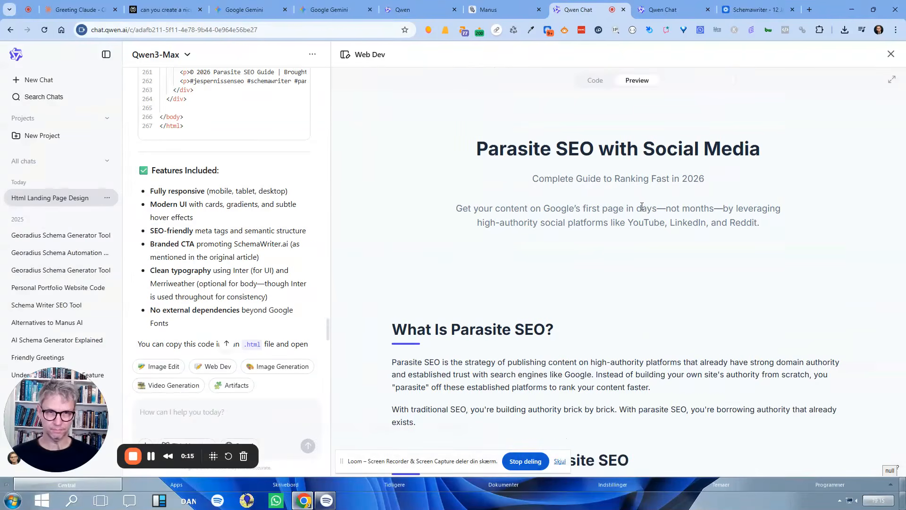
# Review the Qwen landing page preview from the hero section through the platform cards, SchemaWriter.ai call to action and action plan to the footer.
pyautogui.scroll(-3, 832, 183)
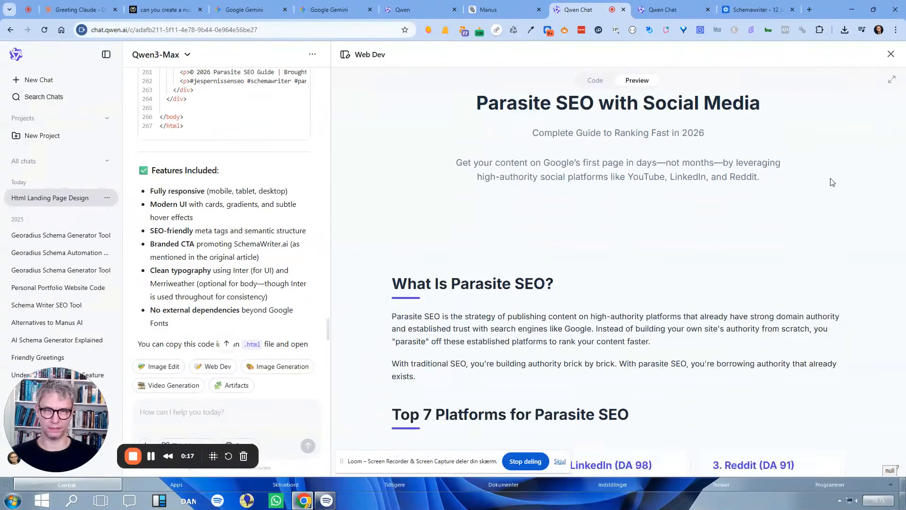
pyautogui.scroll(3, 832, 183)
pyautogui.scroll(-5, 832, 183)
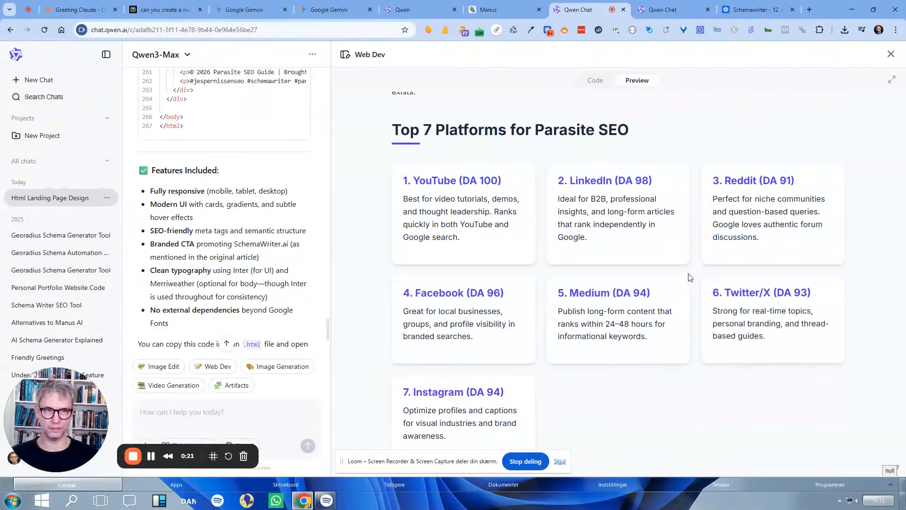
pyautogui.scroll(-9, 633, 236)
pyautogui.scroll(-4, 633, 239)
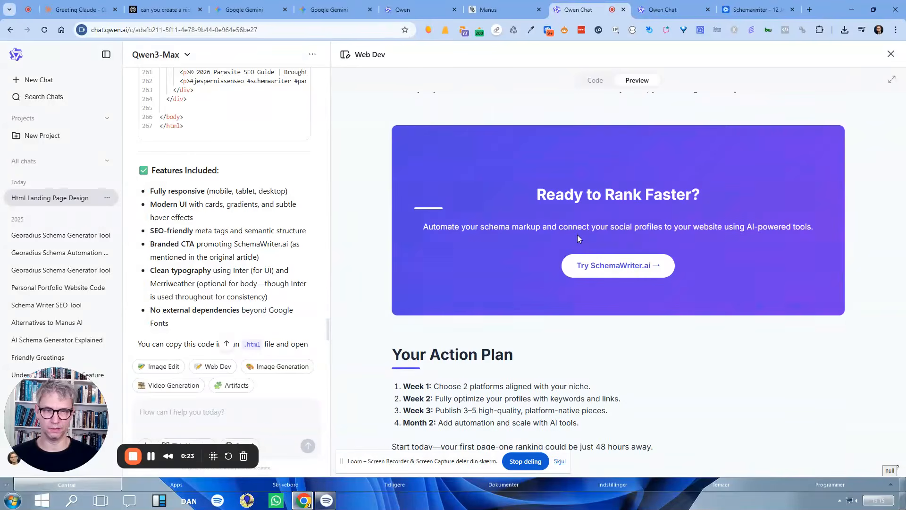
pyautogui.scroll(-2, 598, 189)
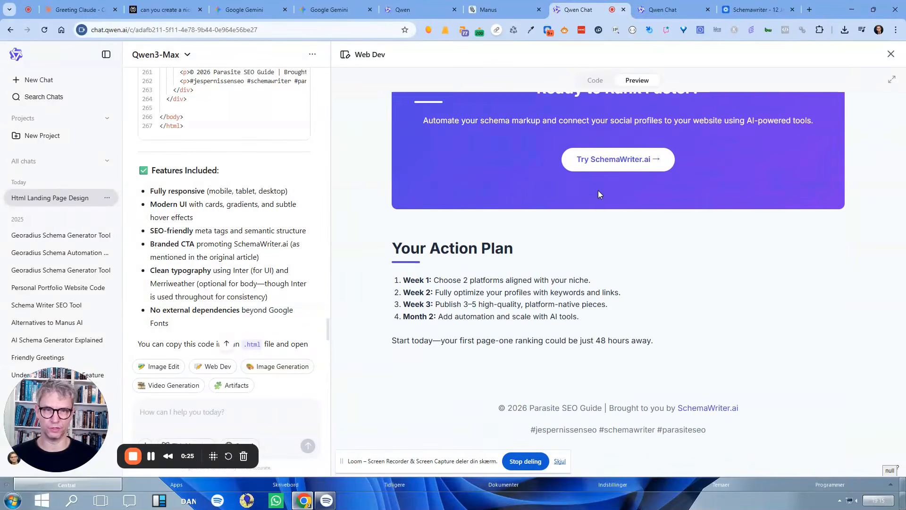
# Look over the Qwen landing page preview once more, from the hero section to the action plan and footer.
pyautogui.scroll(10, 656, 274)
pyautogui.scroll(13, 655, 274)
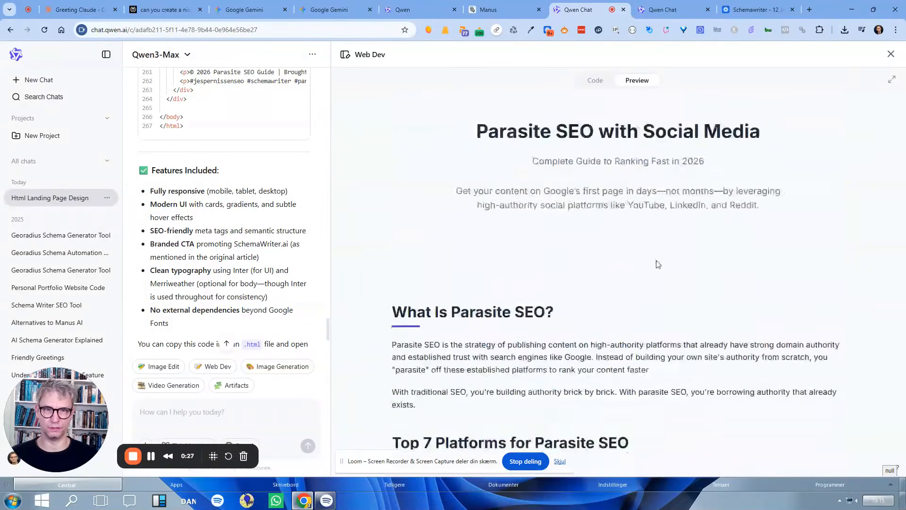
pyautogui.scroll(-8, 656, 266)
pyautogui.scroll(-10, 605, 286)
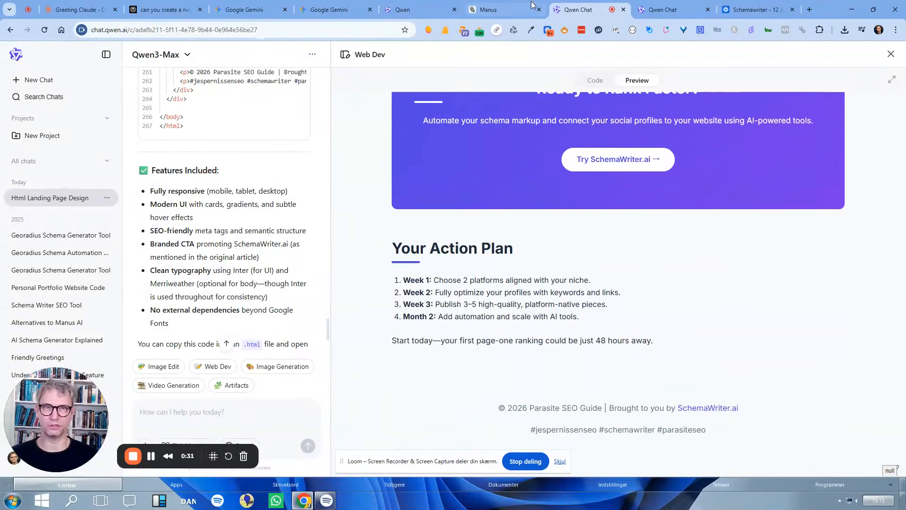
# Switch to the Manus version of the Parasite SEO page and examine it from the hero section through the platform sections to the conclusion.
pyautogui.click(502, 7)
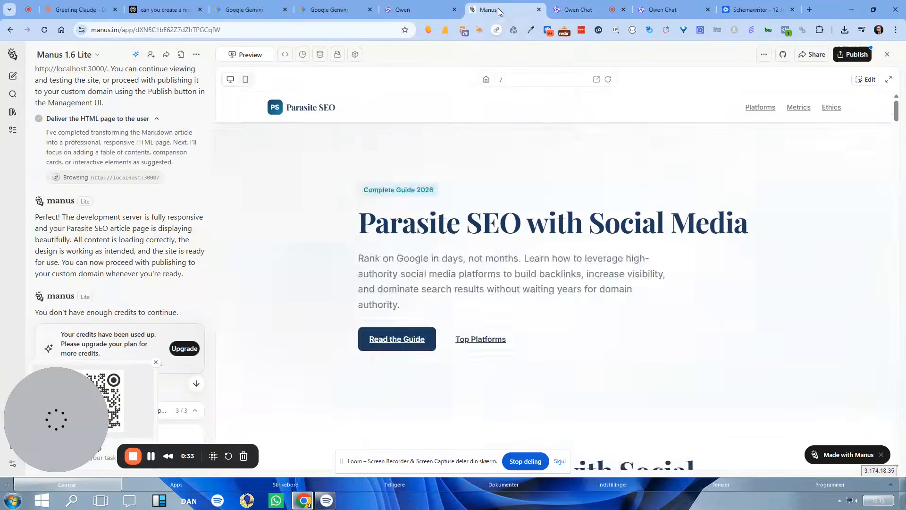
pyautogui.scroll(-10, 585, 266)
pyautogui.scroll(-10, 587, 264)
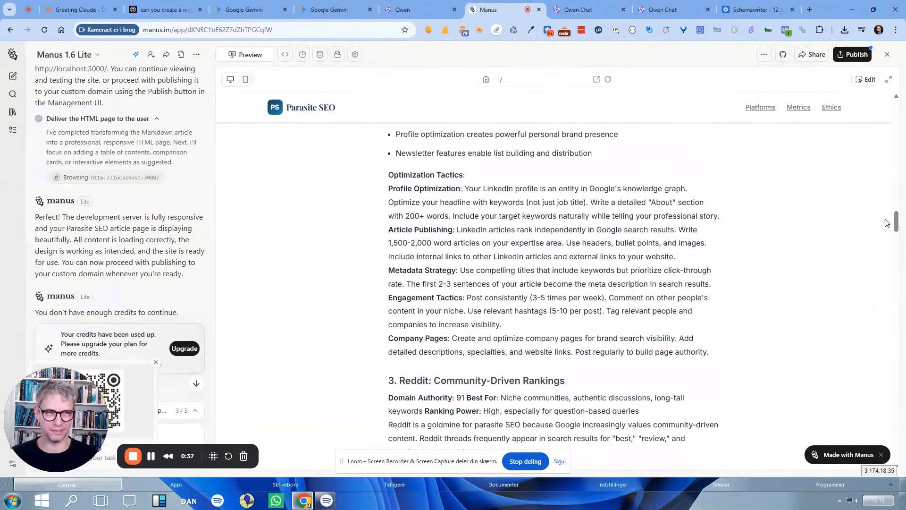
pyautogui.moveTo(897, 224); pyautogui.dragTo(905, 117)
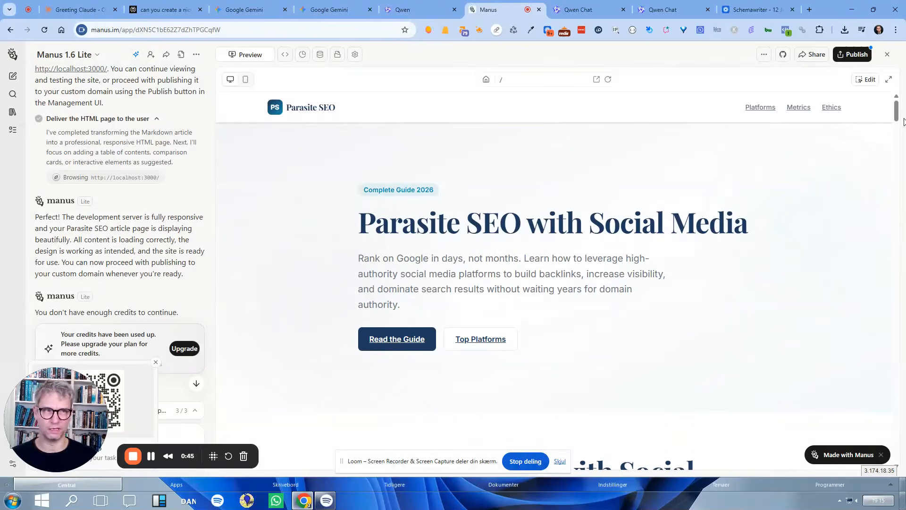
pyautogui.scroll(-3, 897, 112)
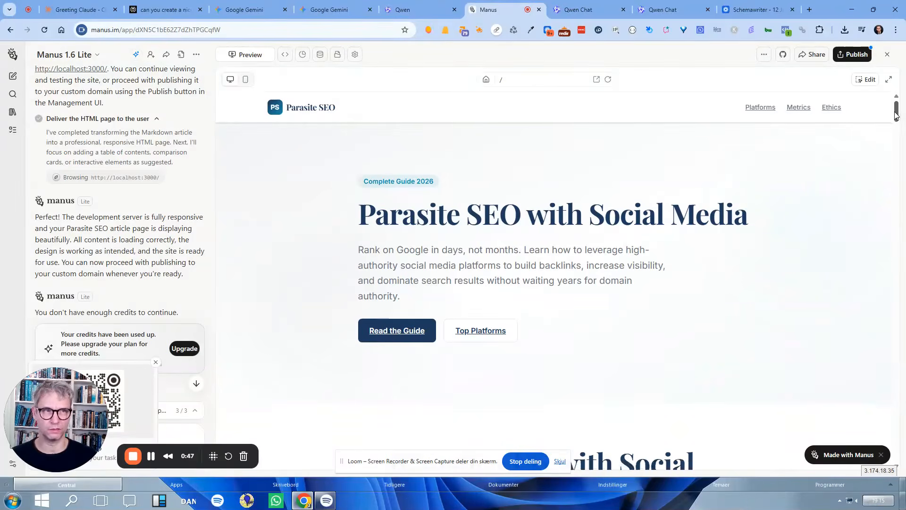
pyautogui.scroll(3, 897, 112)
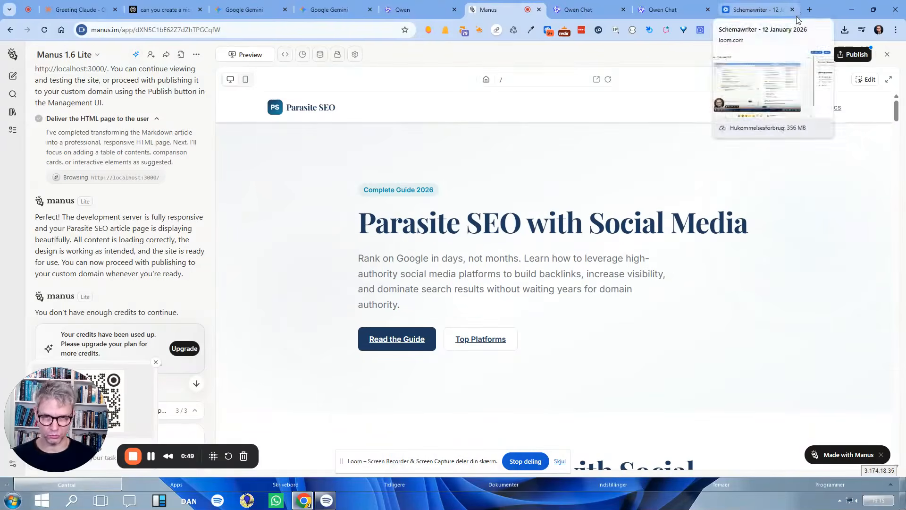
pyautogui.moveTo(360, 221); pyautogui.dragTo(726, 221)
pyautogui.moveTo(896, 113)
pyautogui.mouseDown()
pyautogui.moveTo(891, 193)
pyautogui.moveTo(897, 114)
pyautogui.moveTo(896, 127)
pyautogui.mouseUp()
pyautogui.scroll(-12, 724, 274)
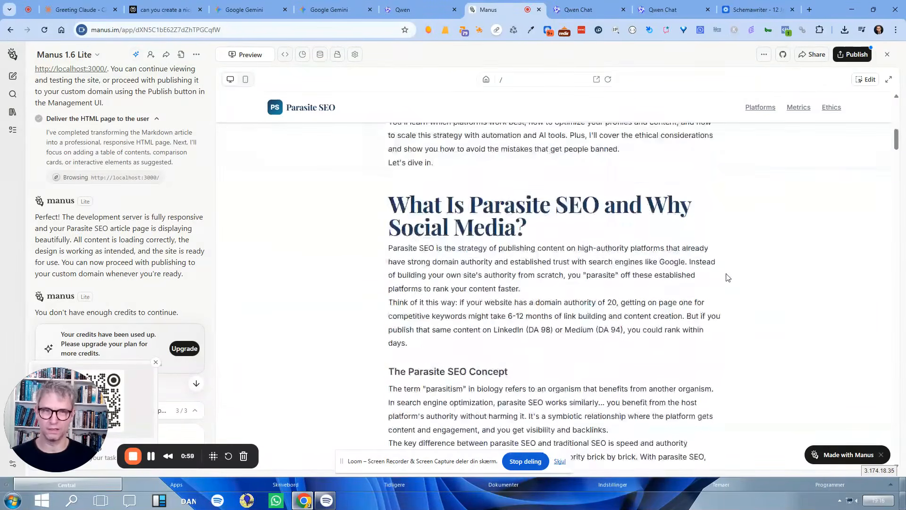
pyautogui.scroll(-10, 727, 277)
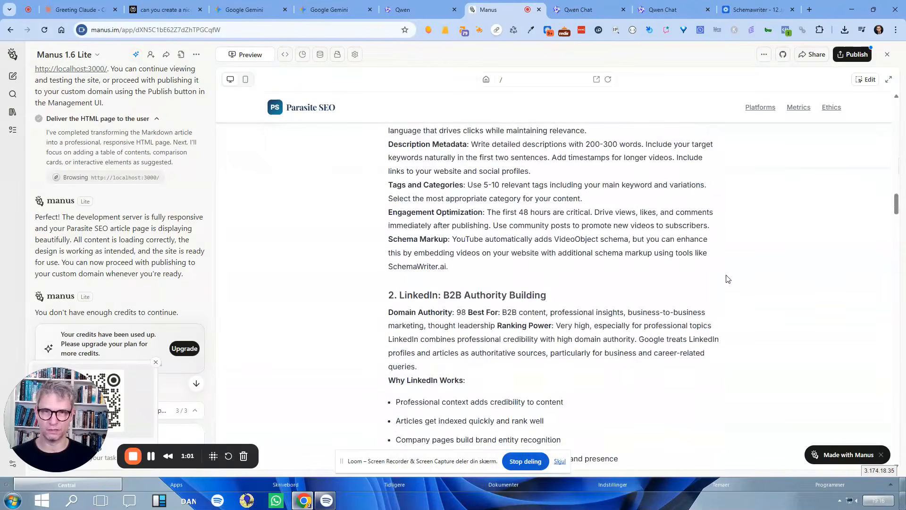
pyautogui.moveTo(897, 210); pyautogui.dragTo(901, 436)
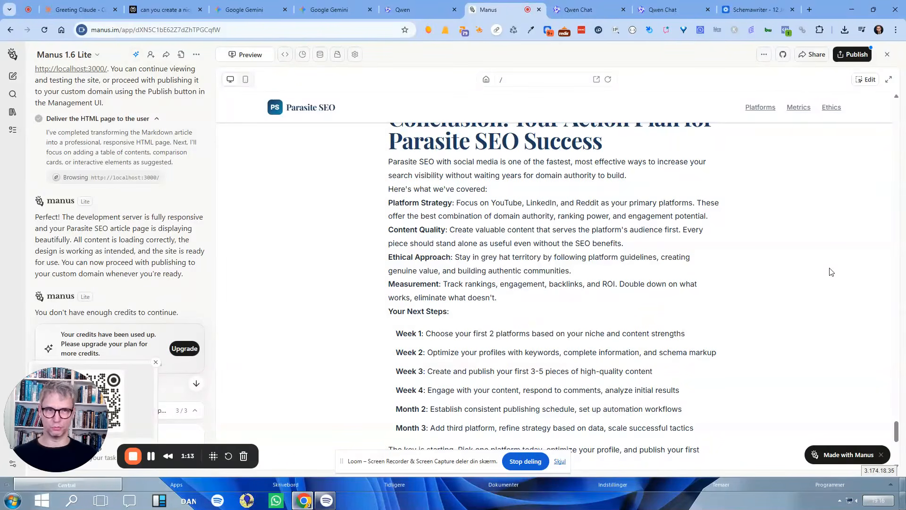
pyautogui.scroll(12, 736, 276)
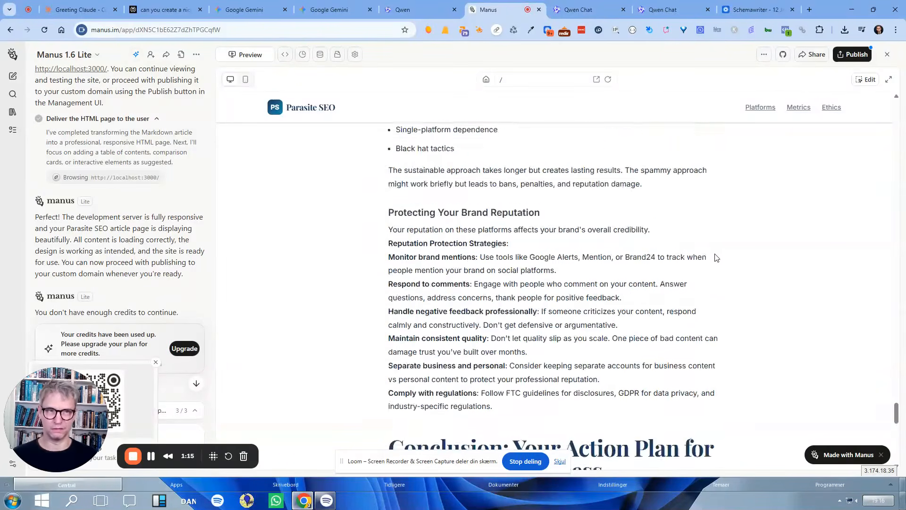
# Copy all the text of the Manus article page and open zerogpt.com in a new browser tab.
pyautogui.hotkey('ctrl', 'a')
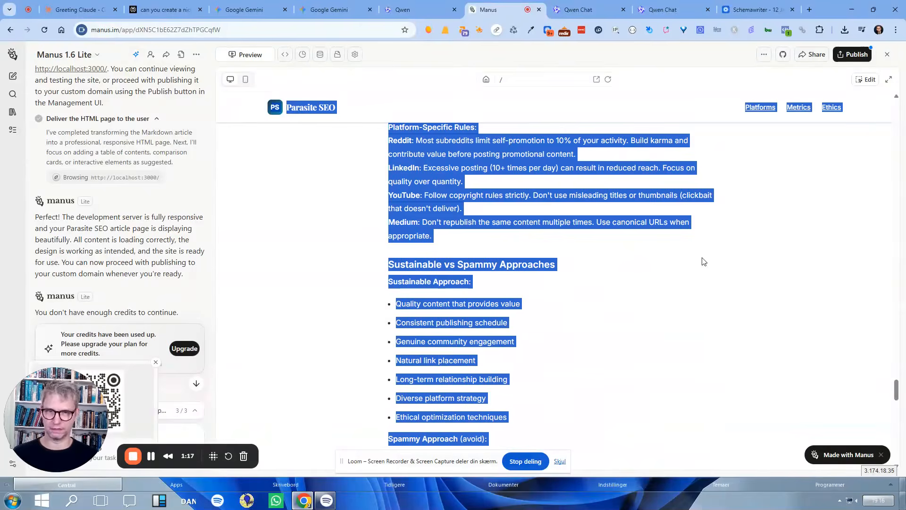
pyautogui.click(810, 9)
pyautogui.write('zero')
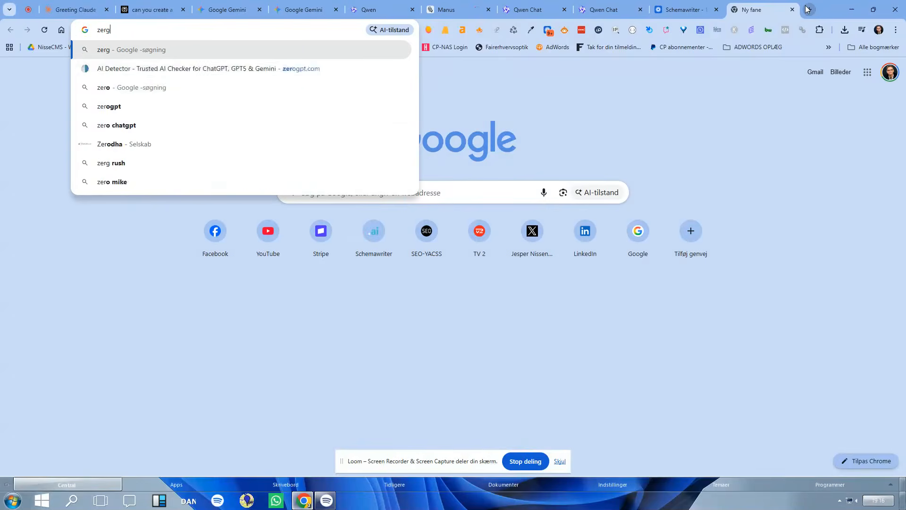
pyautogui.press('BackSpace')
pyautogui.write('ogpt.com')
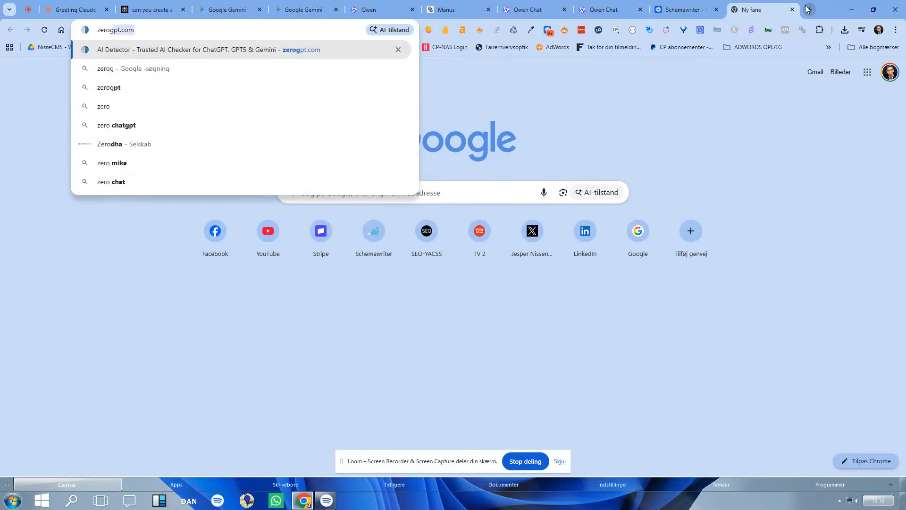
pyautogui.press('Return')
# Paste the copied article text into the ZeroGPT detector and run the AI text detection.
pyautogui.click(397, 195)
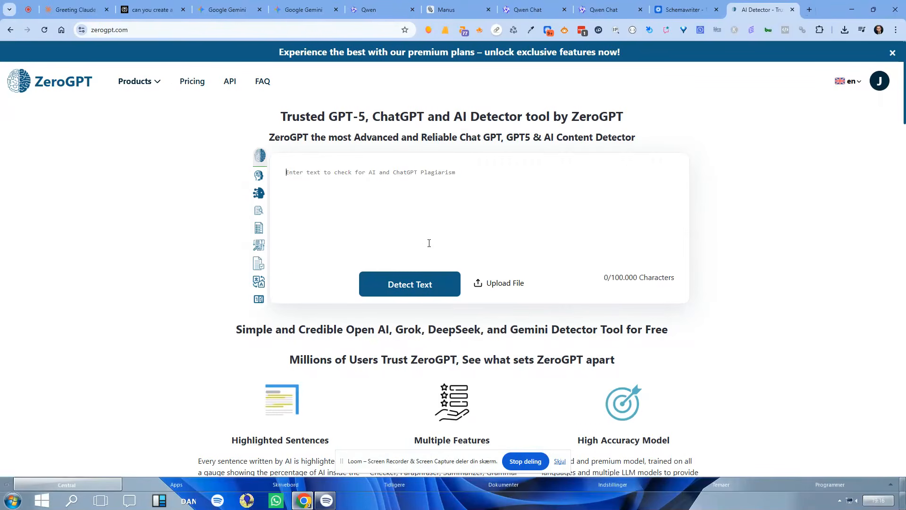
pyautogui.hotkey('ctrl', 'v')
pyautogui.click(404, 286)
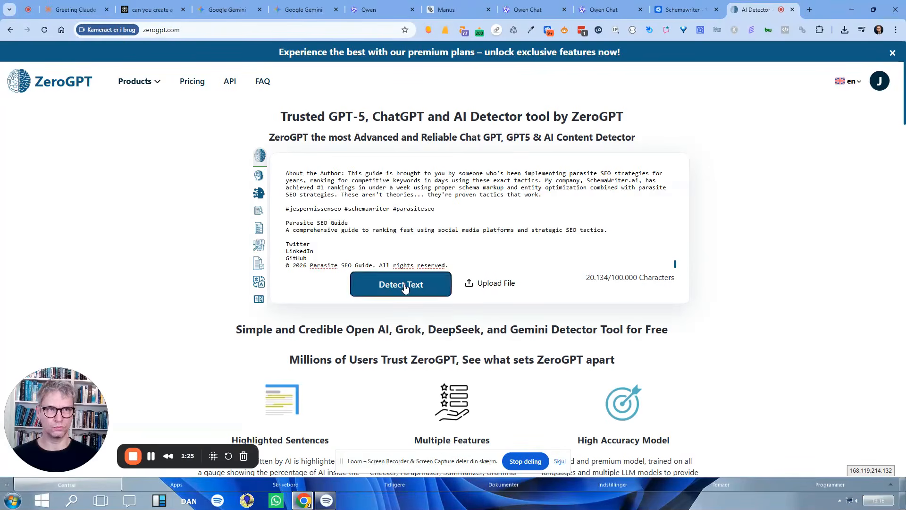
# Review the pasted text, the AI detection score and the highlighted sentences in the opening sections of the ZeroGPT report.
pyautogui.scroll(5, 597, 228)
pyautogui.scroll(15, 598, 227)
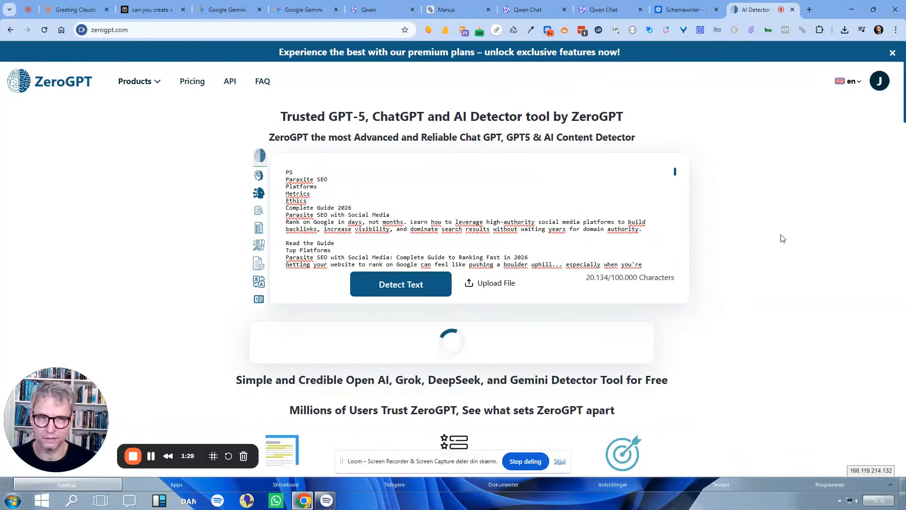
pyautogui.scroll(-4, 783, 239)
pyautogui.scroll(4, 782, 238)
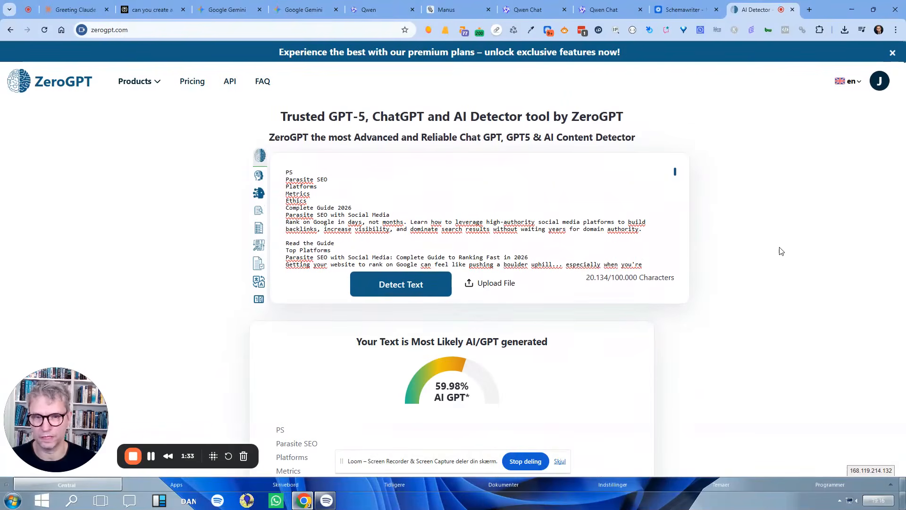
pyautogui.scroll(-5, 782, 251)
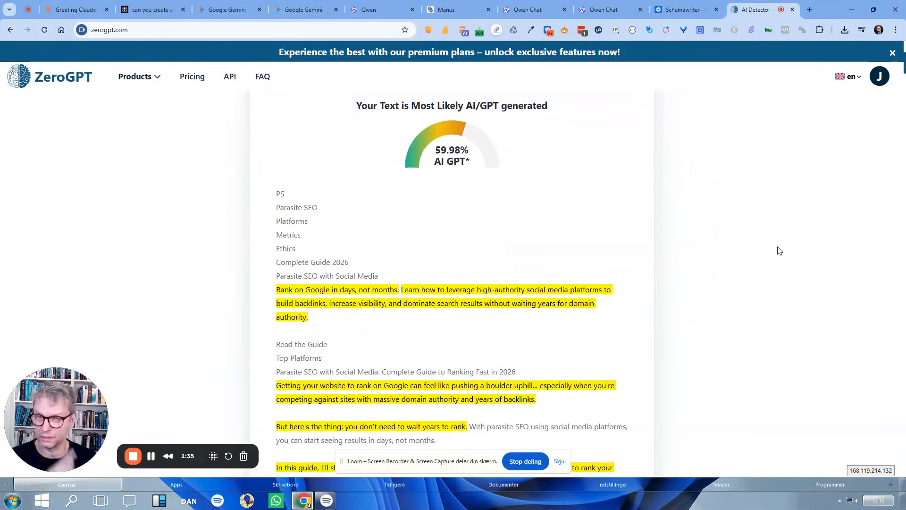
pyautogui.scroll(-4, 780, 247)
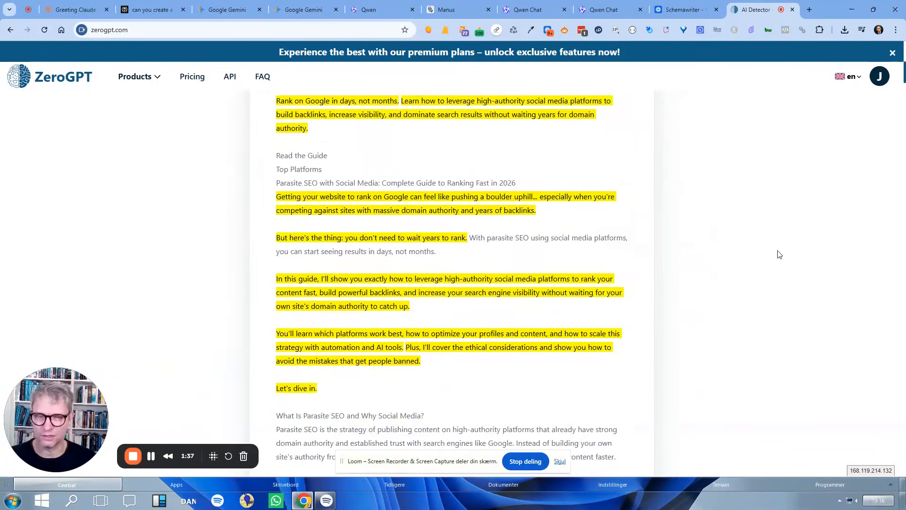
pyautogui.scroll(-4, 721, 285)
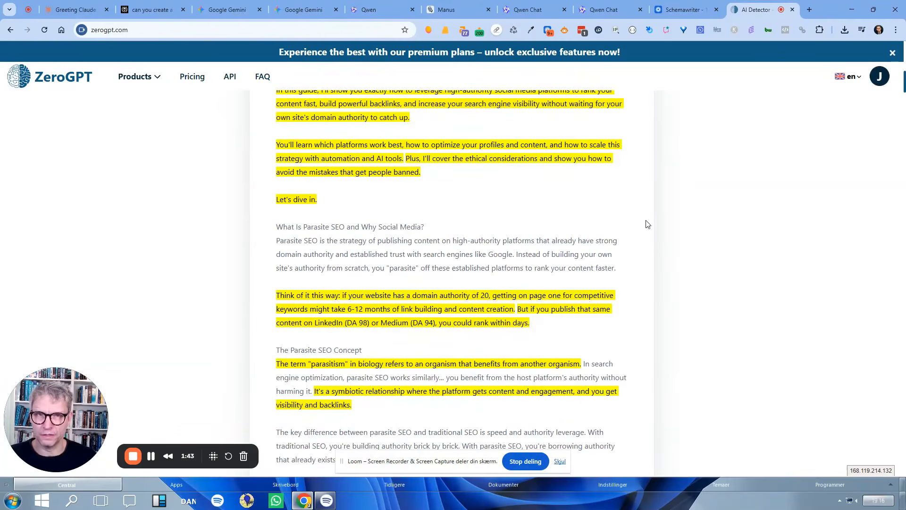
pyautogui.moveTo(695, 10)
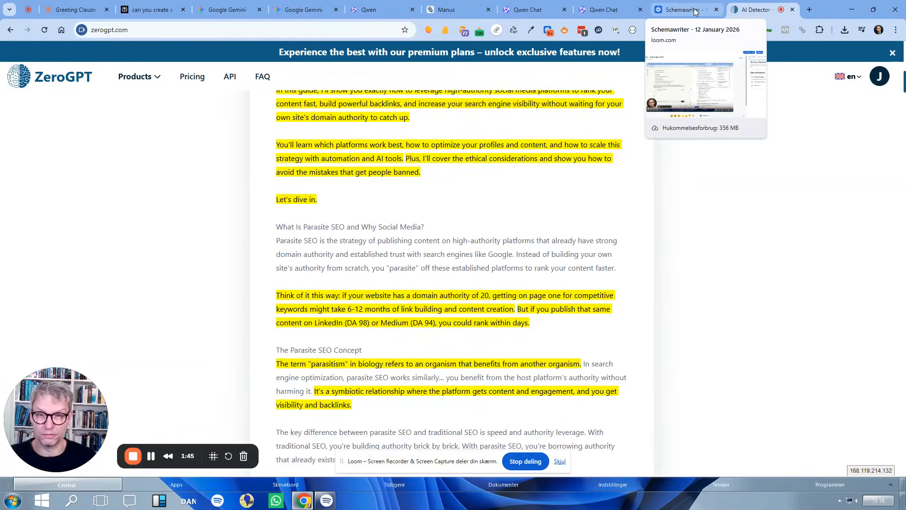